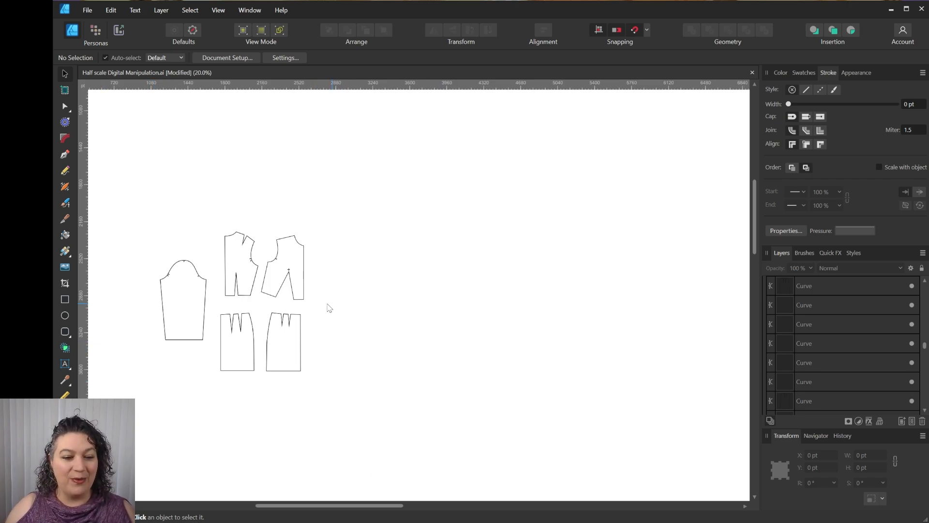
- Duplicate both skirt pattern pieces into the empty canvas area away from the original blocks
drag(329, 305, 211, 389)
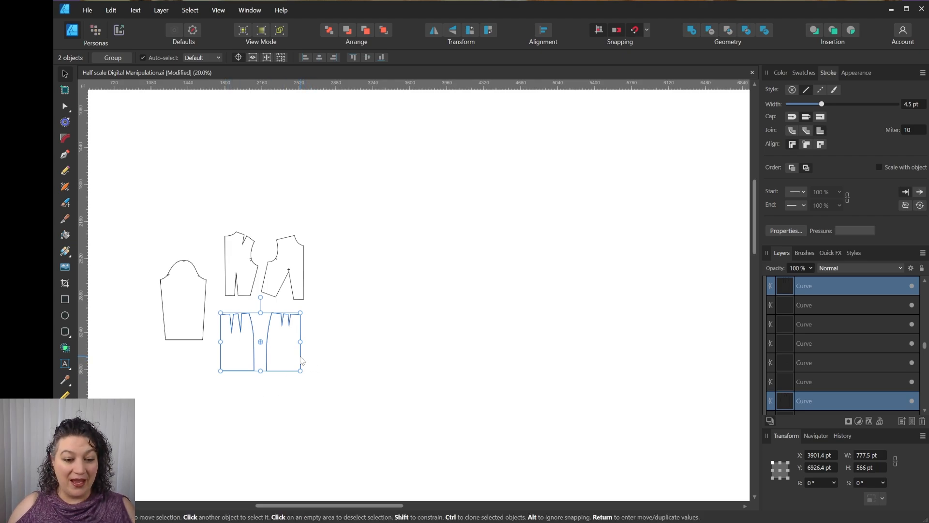
ctrl+drag(301, 360, 453, 406)
key(ctrl+equal)
key(ctrl+equal)
key(ctrl+equal)
key(ctrl+minus)
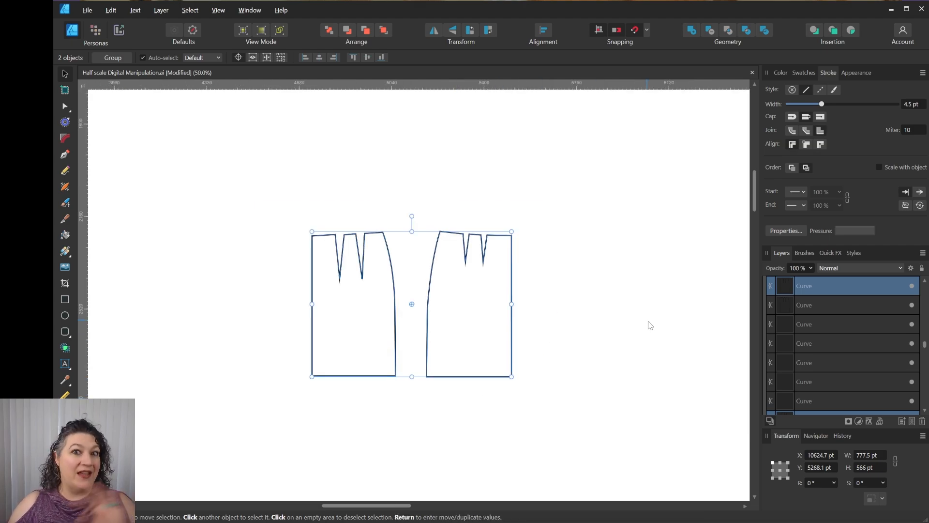
click(642, 336)
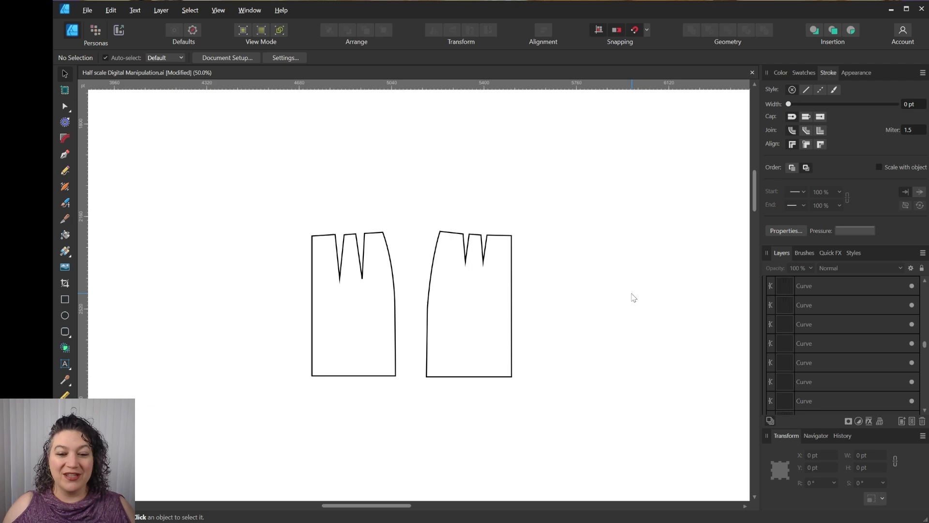
- Move the two copied skirt pieces farther apart to leave working space between them
drag(513, 331, 658, 331)
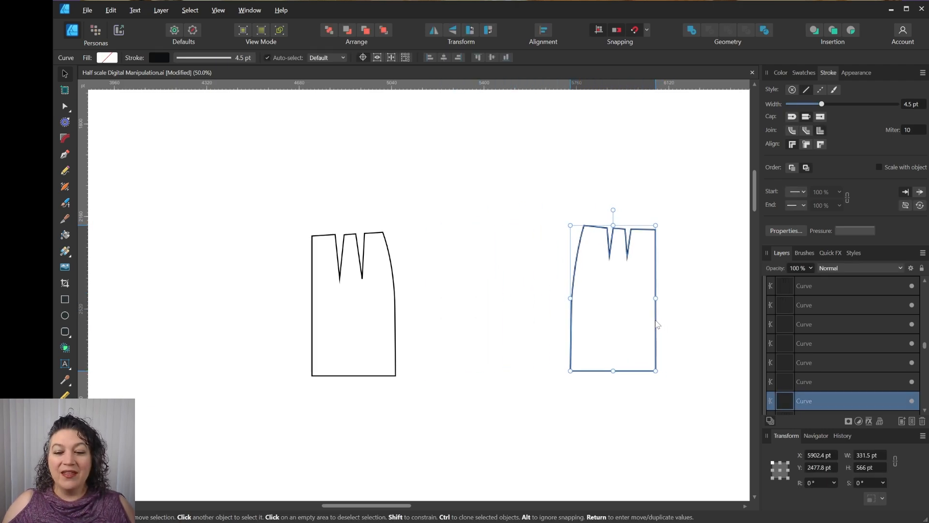
click(401, 330)
drag(401, 330, 330, 326)
click(442, 328)
scroll(443, 327, right, 2)
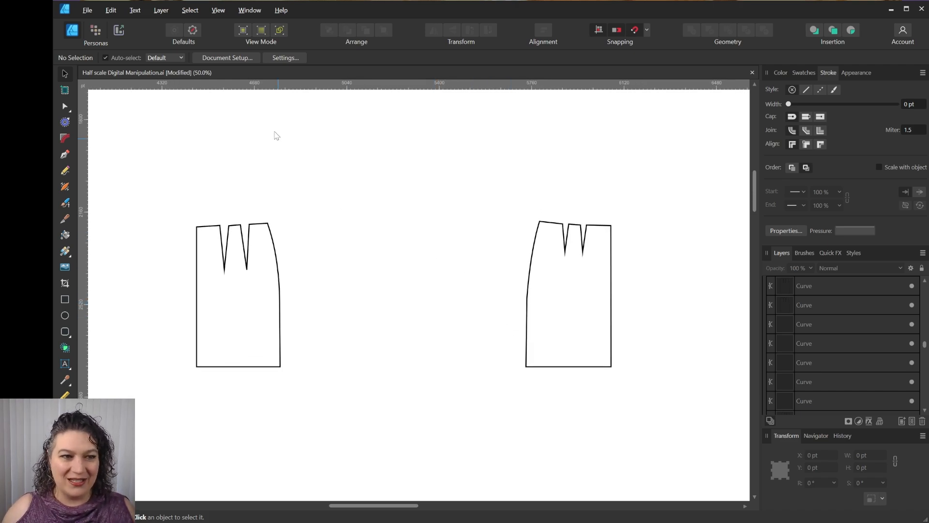
- Cut the left skirt piece with the Knife Tool vertically from its first dart's point down to the hem
key(a)
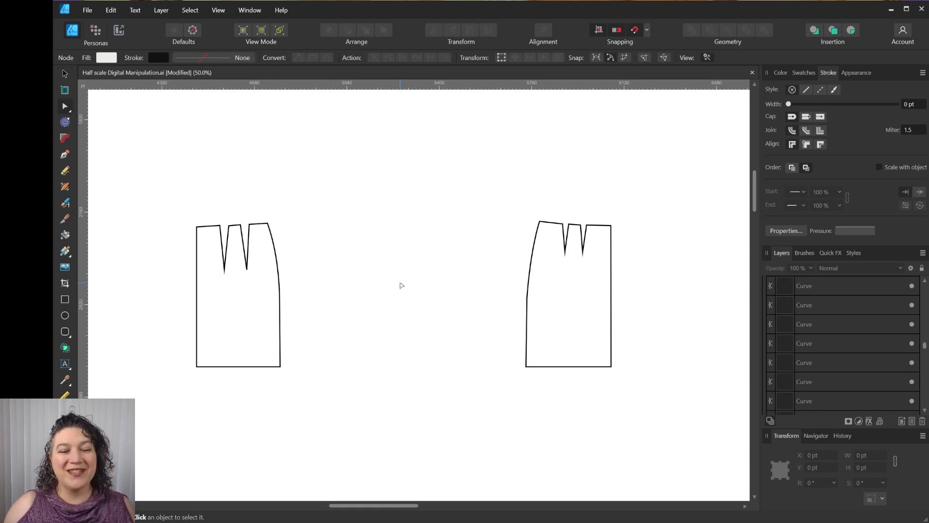
key(k)
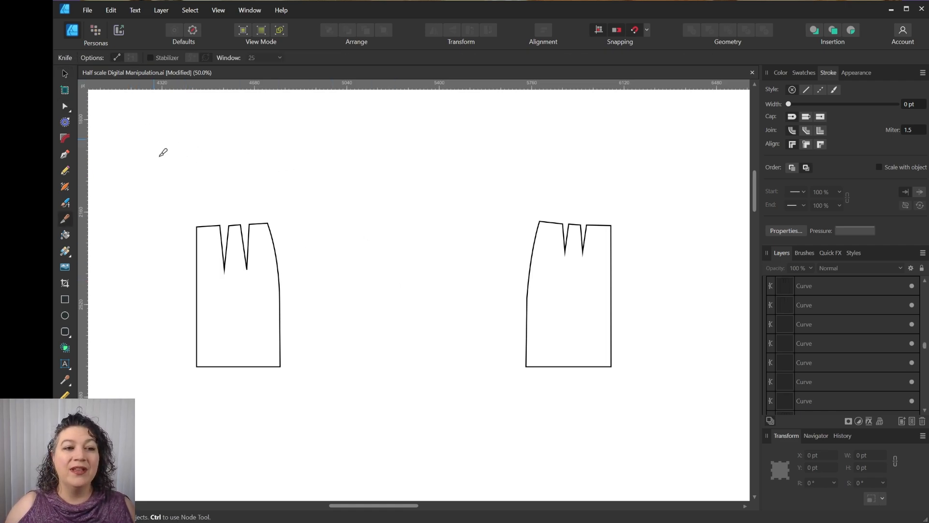
drag(163, 191, 302, 408)
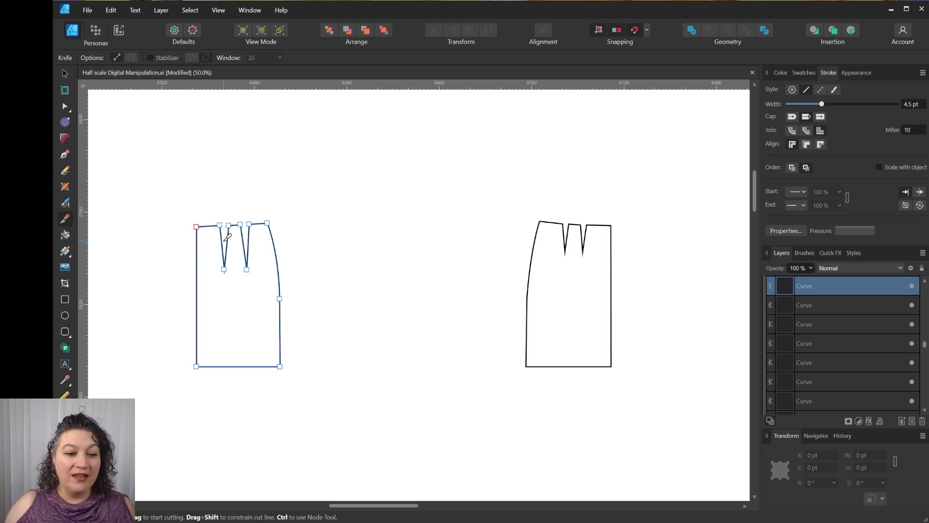
drag(224, 272, 224, 354)
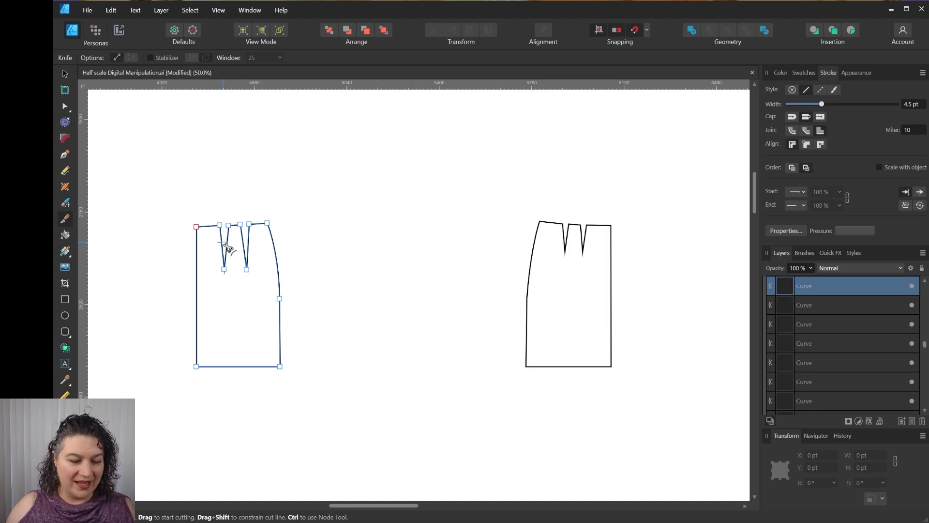
scroll(228, 240, down, 3)
scroll(237, 244, up, 2)
key(ctrl+plus)
key(ctrl+plus)
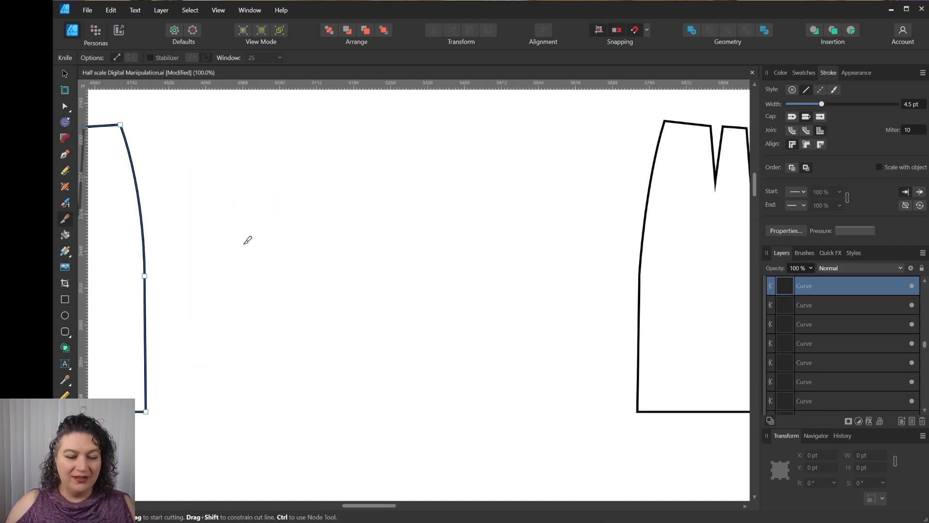
drag(247, 264, 536, 282)
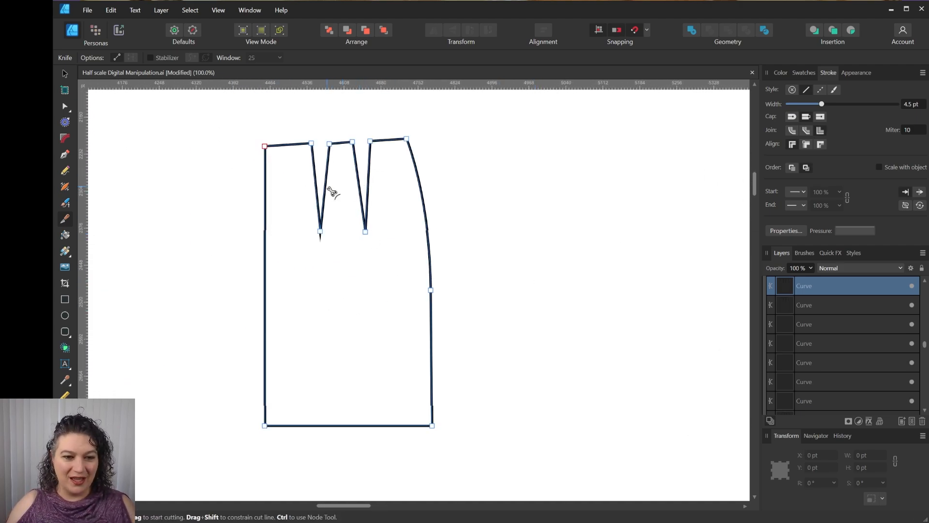
drag(321, 183, 339, 443)
key(v)
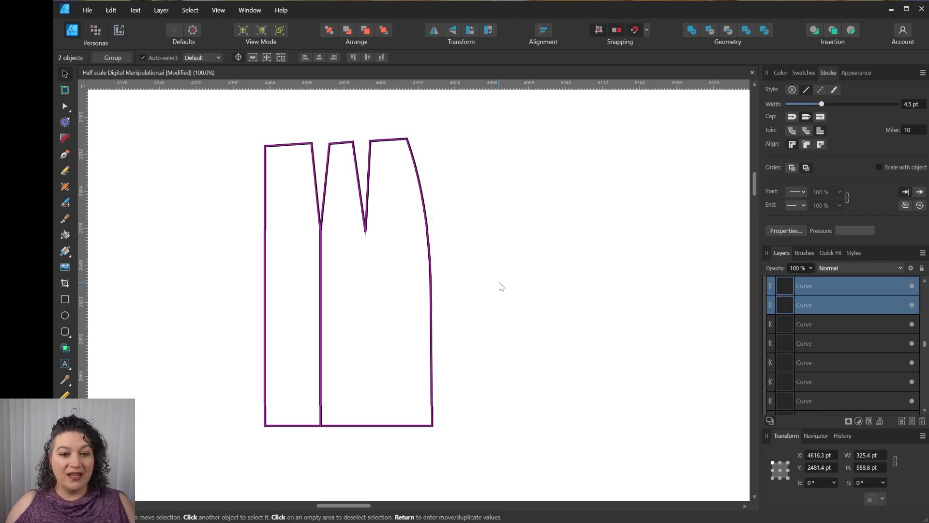
click(499, 285)
- Cut the remaining wide panel with the Knife Tool from the second dart's point down to the hem
click(431, 249)
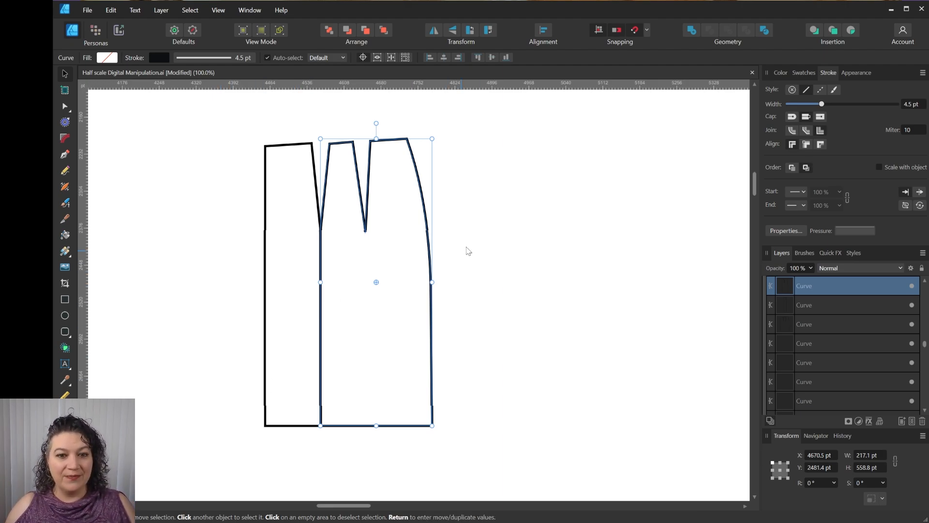
key(k)
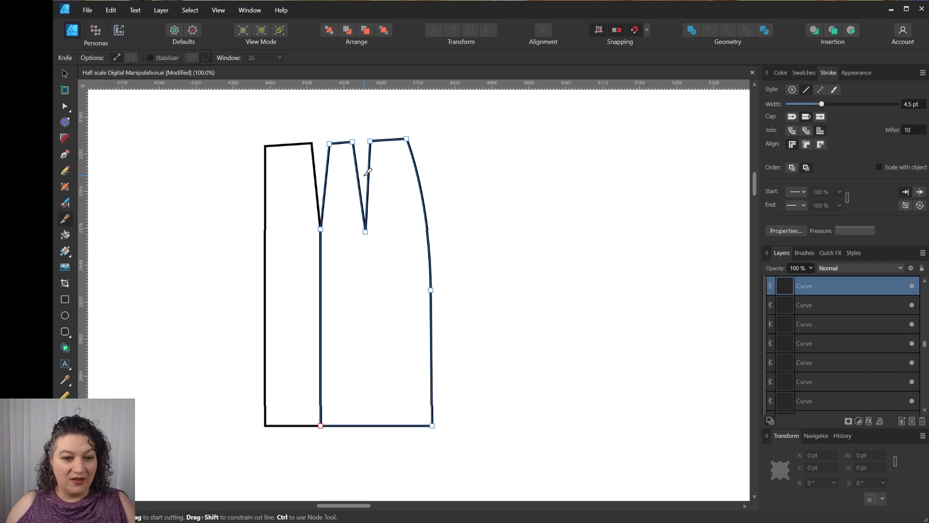
drag(368, 179, 376, 450)
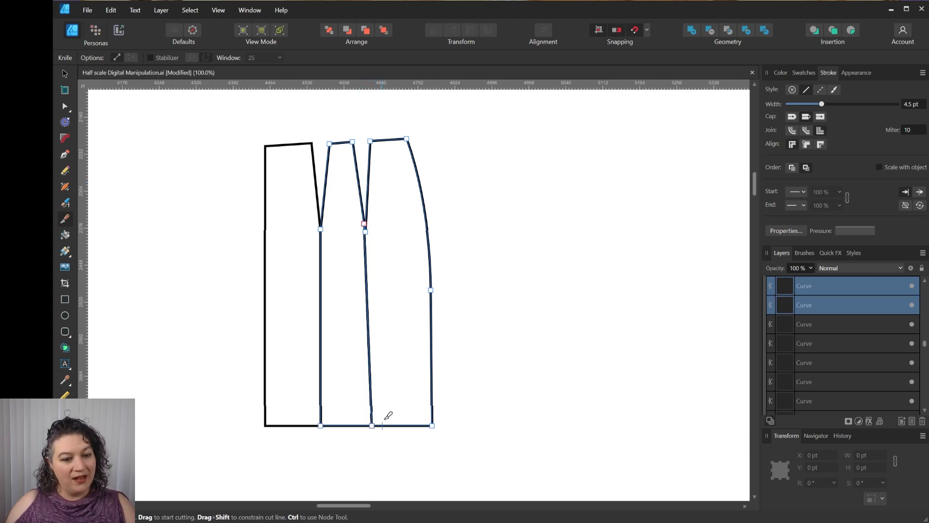
key(g)
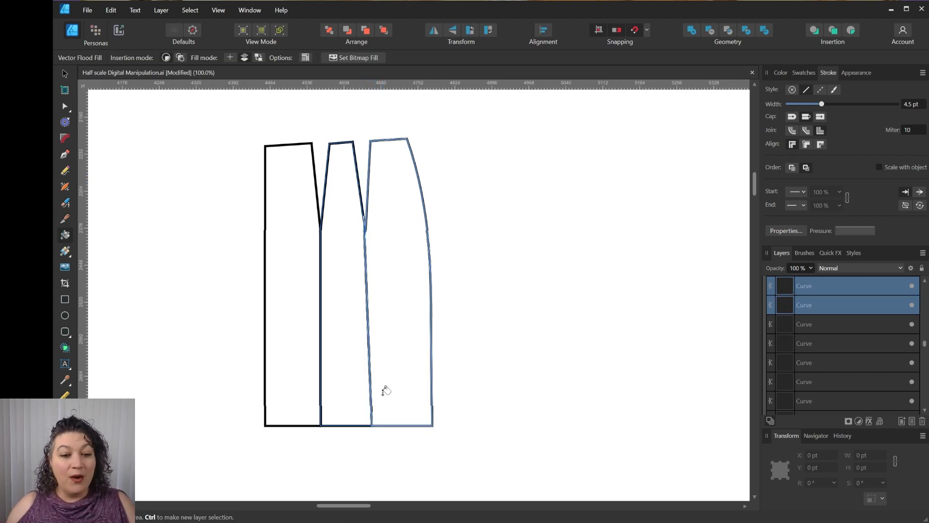
key(v)
click(485, 213)
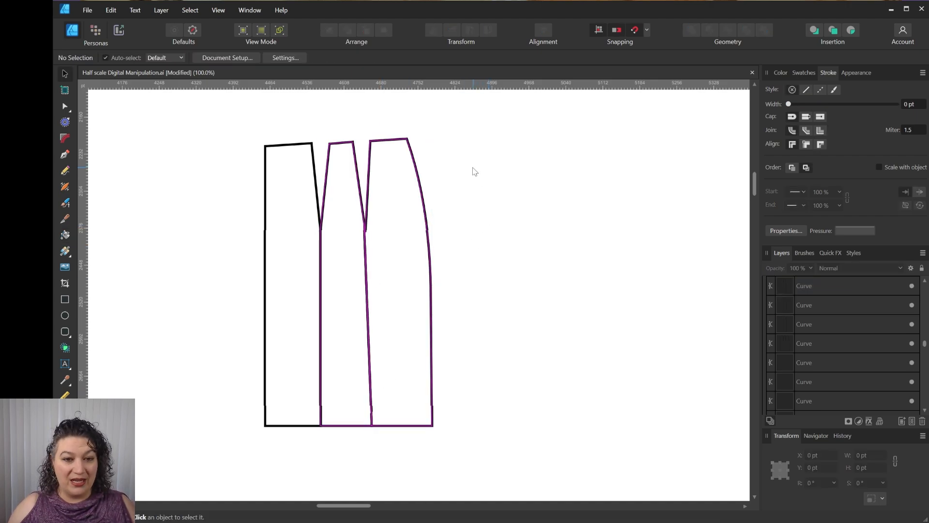
- Rotate the middle and side panels together about 12° around the first dart's point, using the transform origin, to close that dart
click(414, 167)
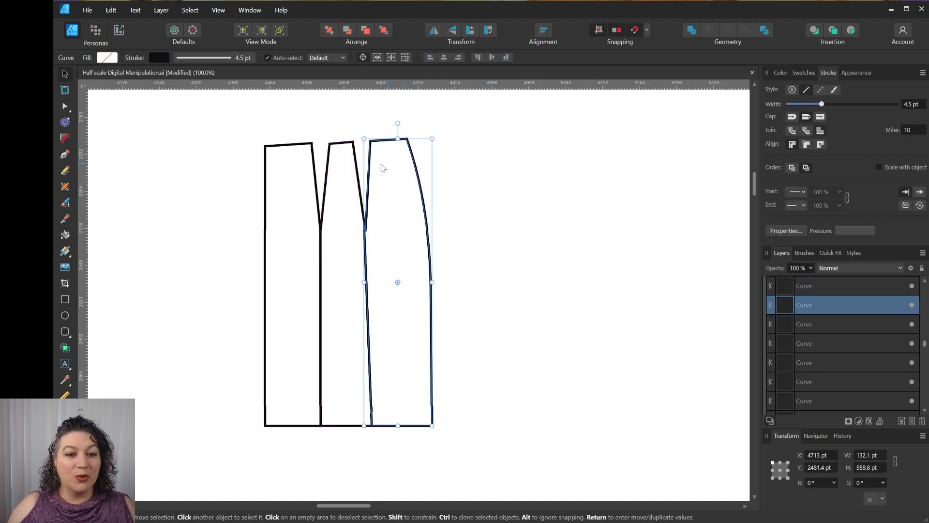
shift+click(358, 177)
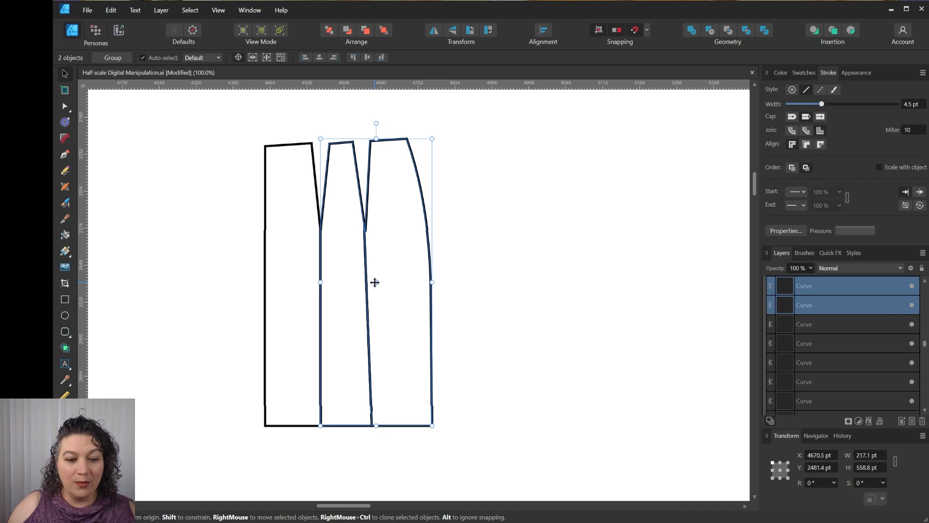
click(238, 57)
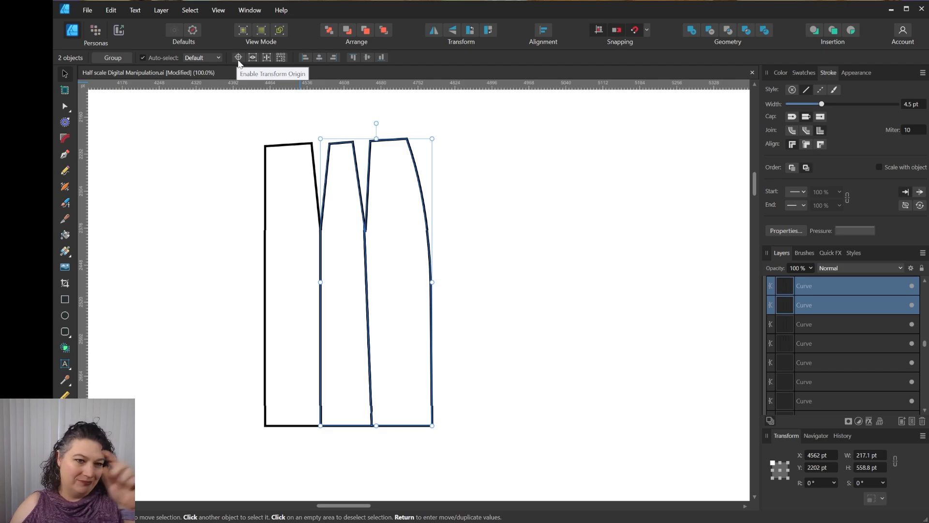
click(239, 58)
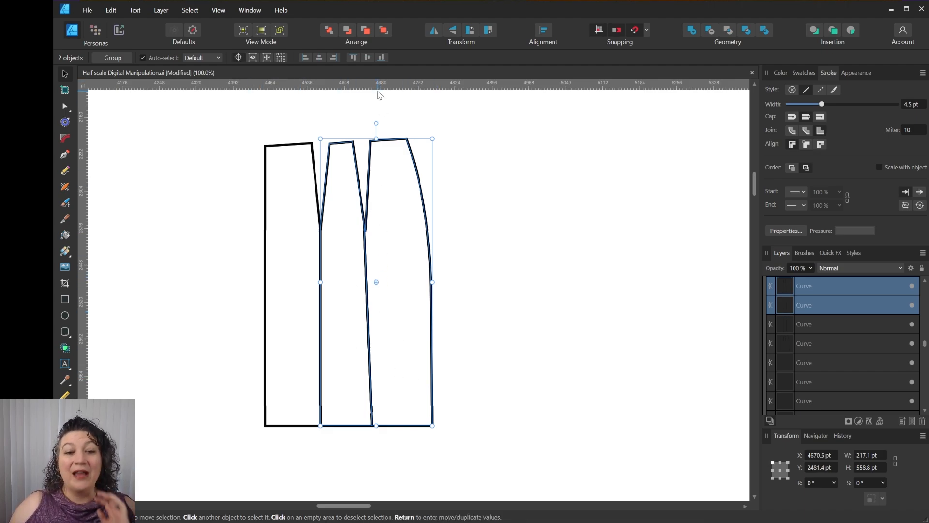
drag(377, 123, 435, 179)
key(ctrl+z)
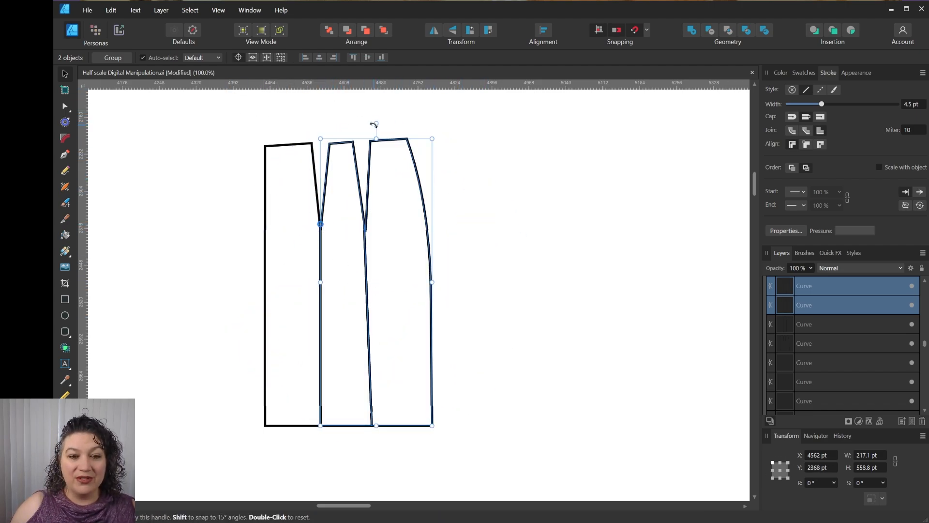
drag(374, 124, 352, 111)
- Place the side panel's transform origin at the second dart's point and rotate the panel to 23.8° to close the dart
click(431, 208)
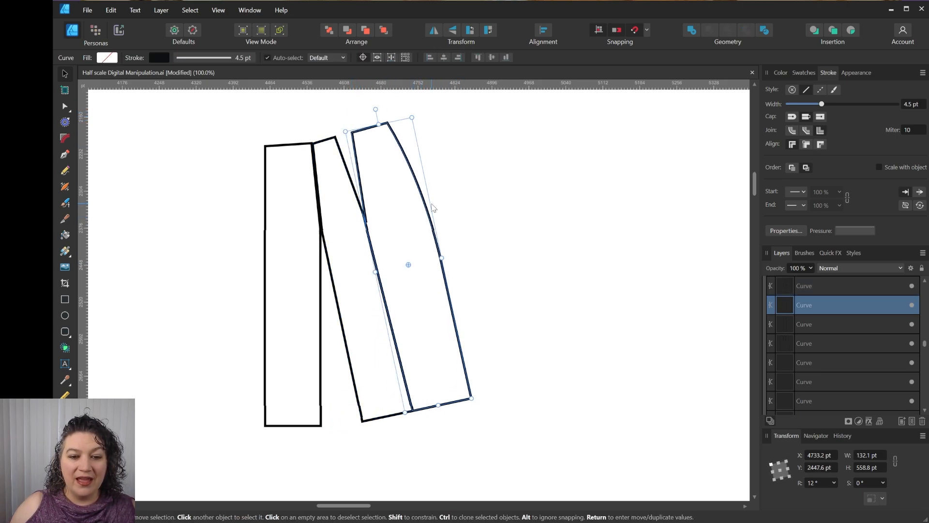
drag(409, 265, 363, 214)
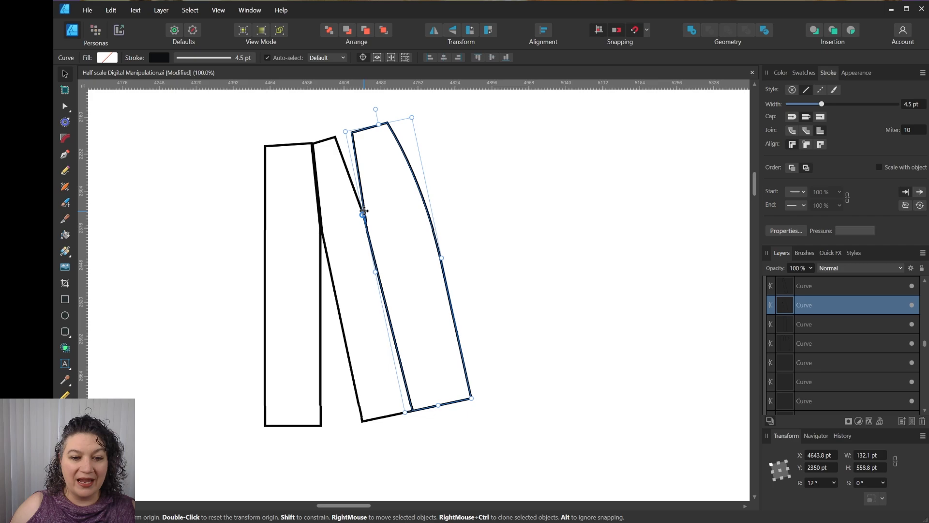
drag(376, 109, 356, 109)
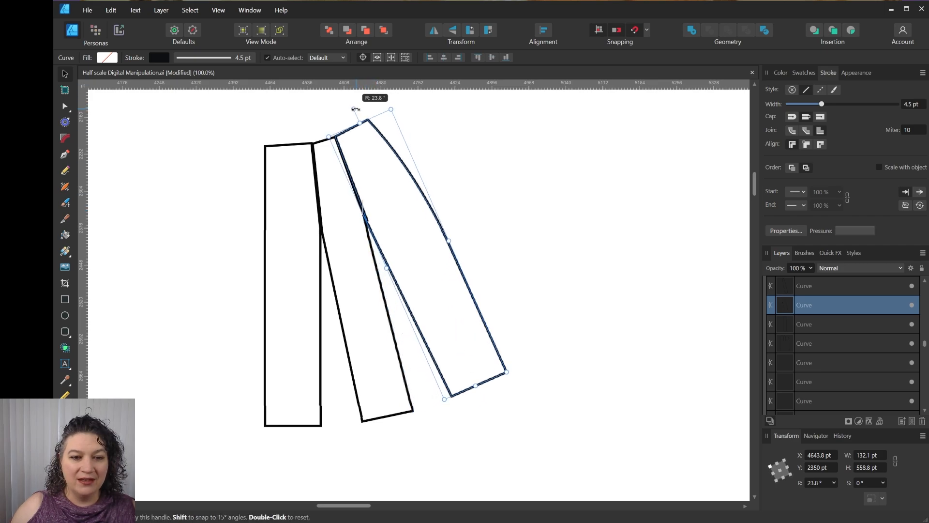
click(453, 193)
- Trace a closed Pen outline around the spread skirt panels, curving the hem and waist and following the hip seam
scroll(469, 205, up, 3)
scroll(484, 217, down, 2)
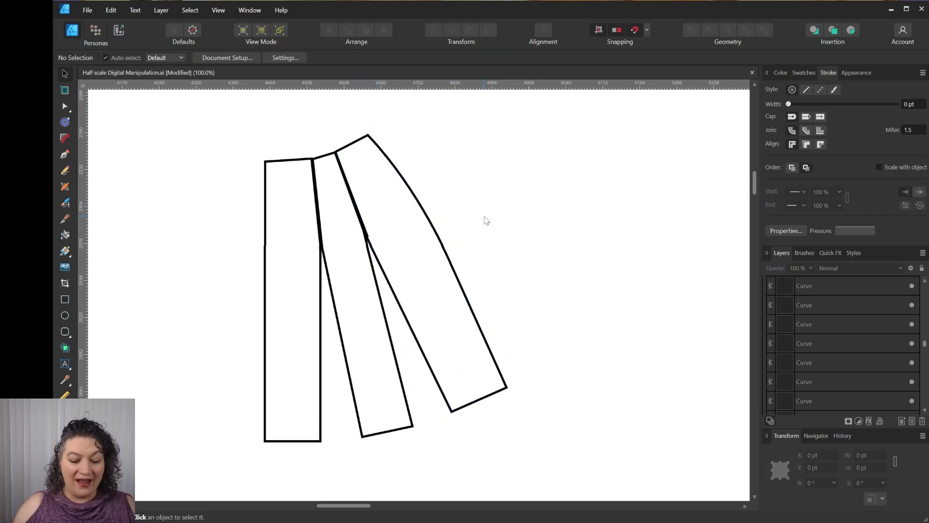
key(ctrl+minus)
drag(493, 227, 473, 216)
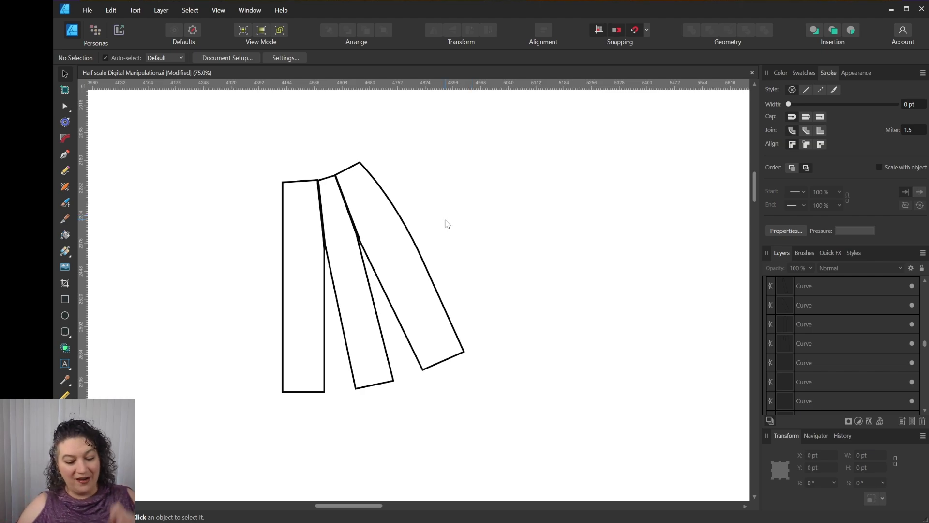
key(p)
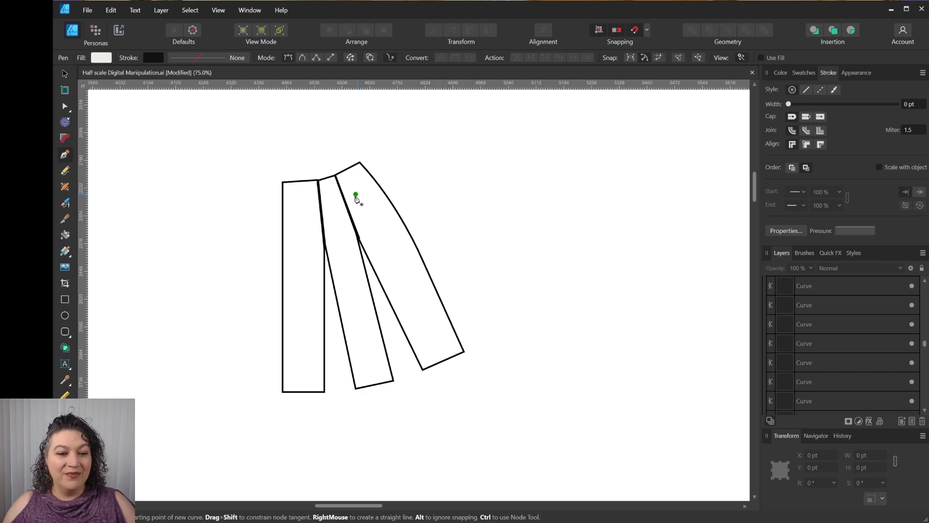
click(283, 183)
click(282, 391)
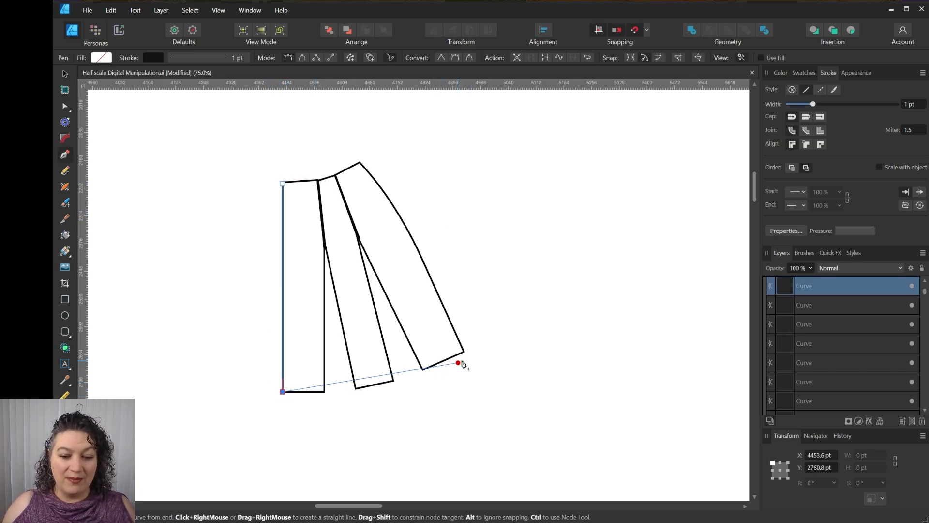
drag(464, 352, 571, 299)
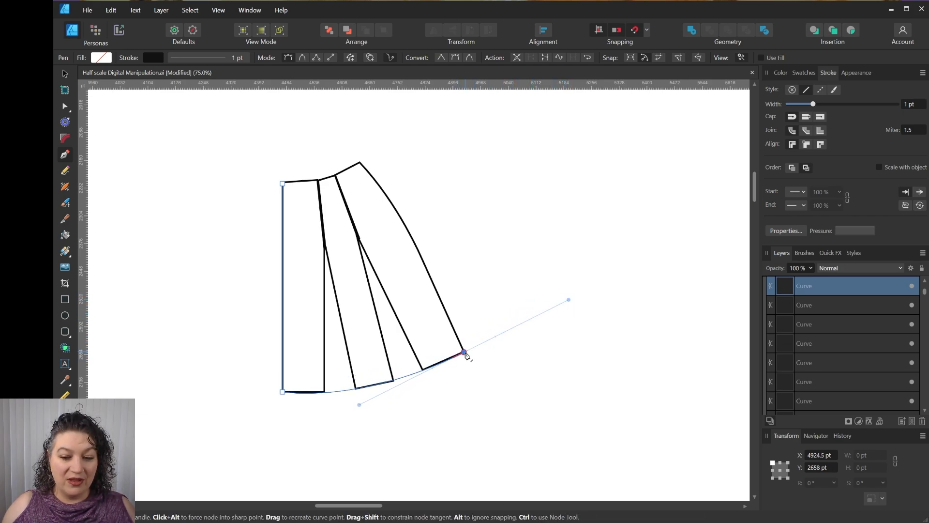
click(464, 352)
click(417, 244)
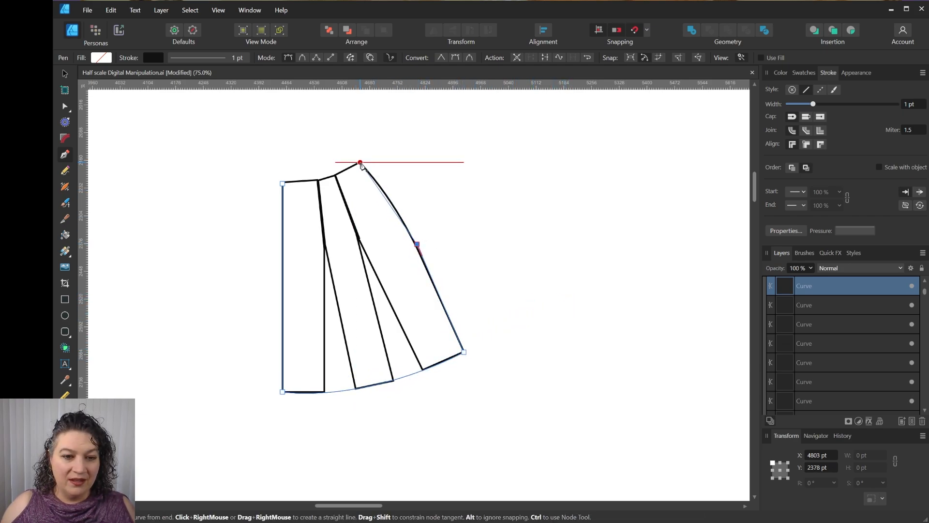
drag(361, 163, 344, 150)
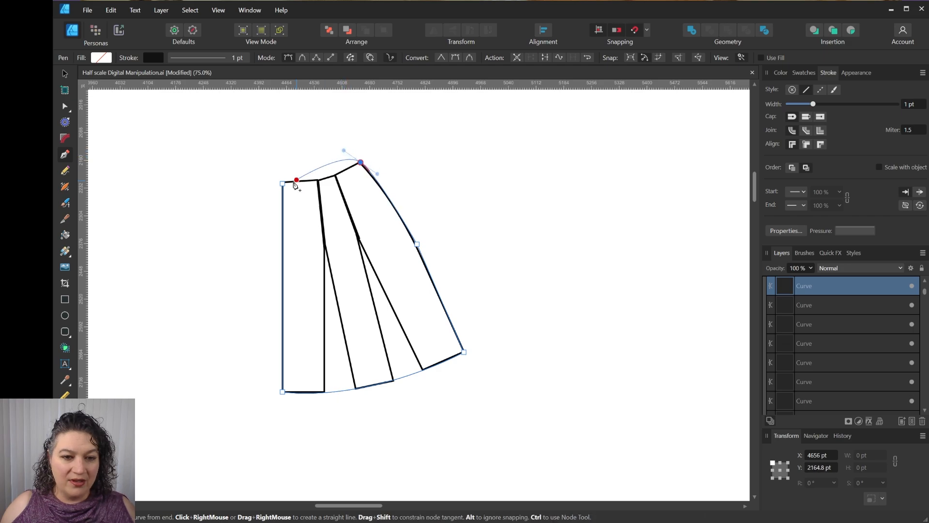
click(361, 163)
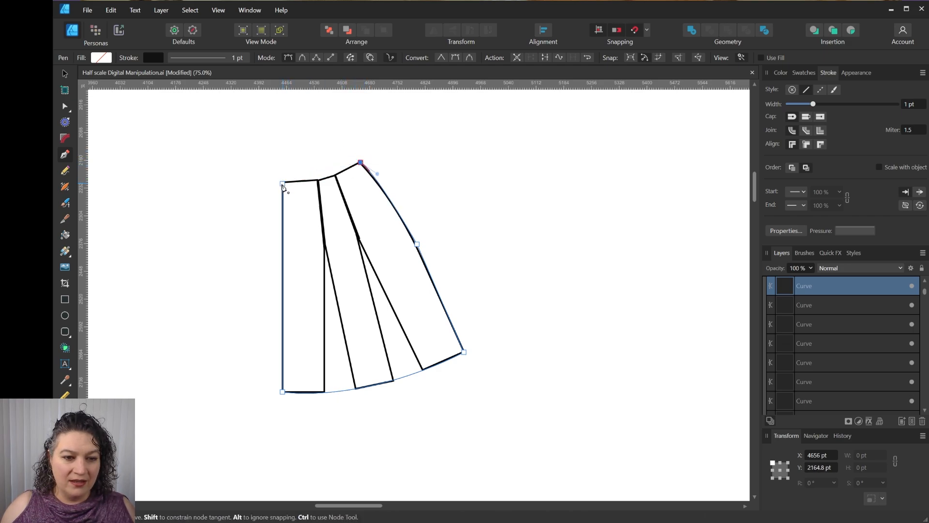
drag(283, 186, 233, 186)
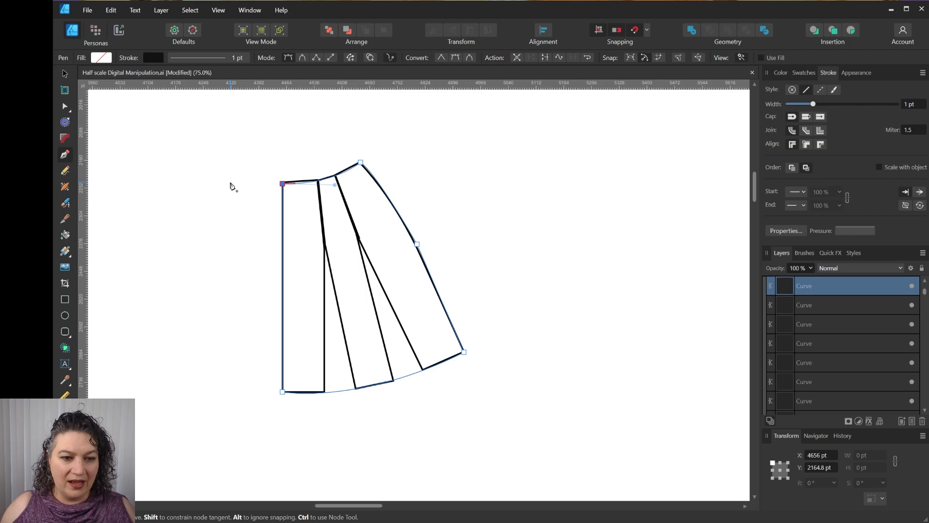
key(a)
click(290, 175)
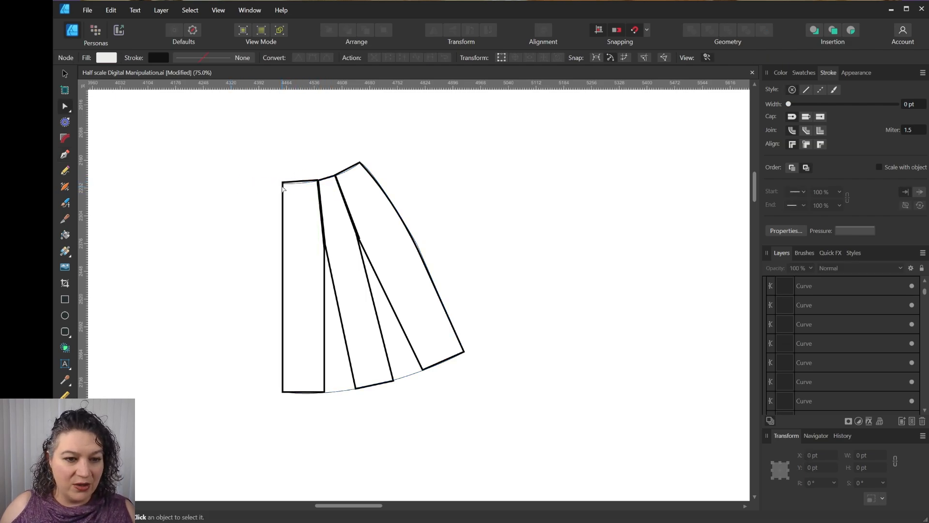
- Nudge the traced outline's straight-edge waist node up to the panel corner and raise its handle to reshape the waist curve
click(284, 187)
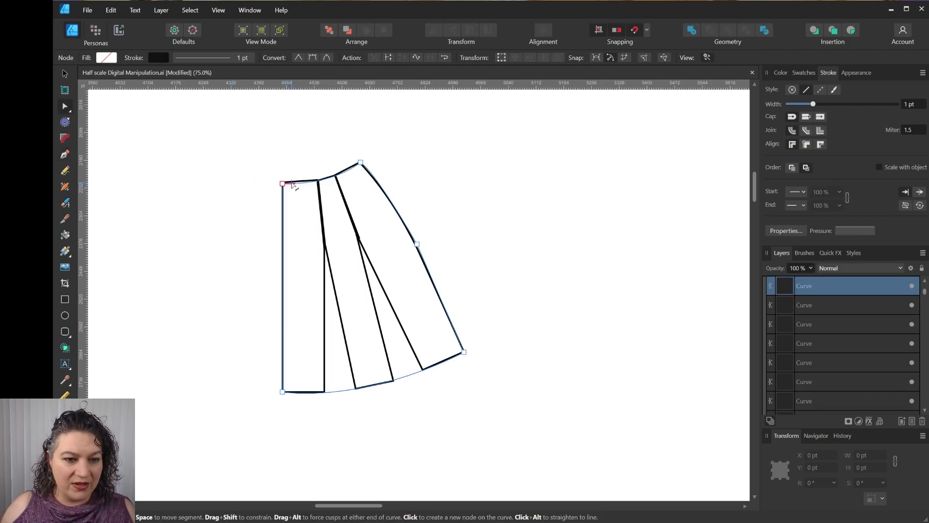
scroll(297, 182, up, 3)
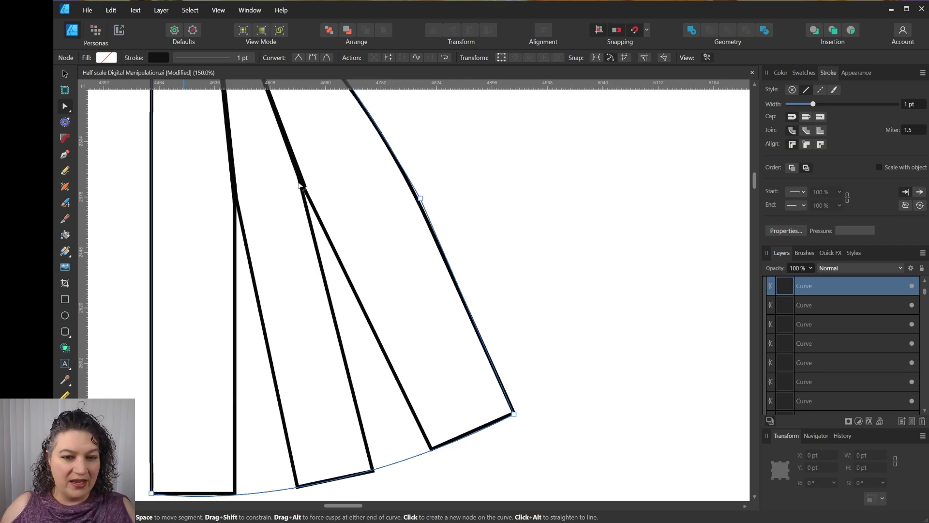
click(270, 200)
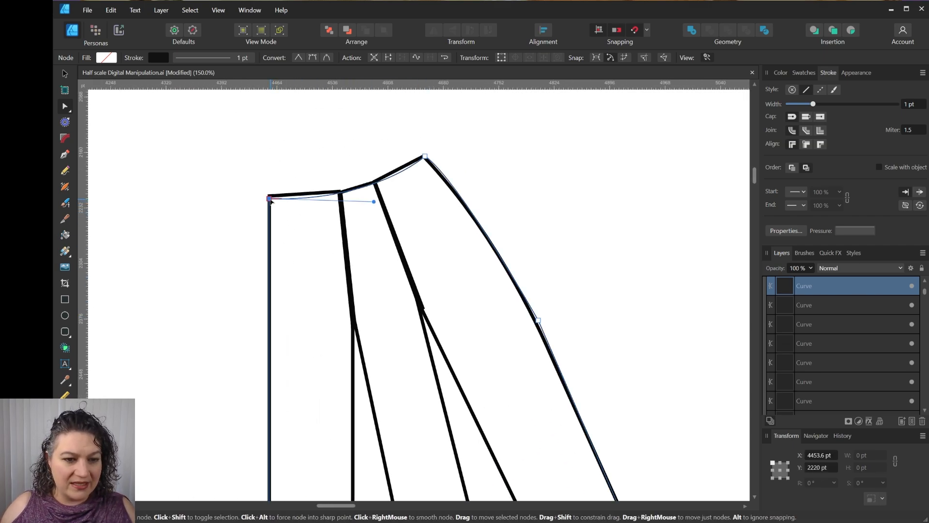
key(Up)
key(Up)
key(Up)
key(Up)
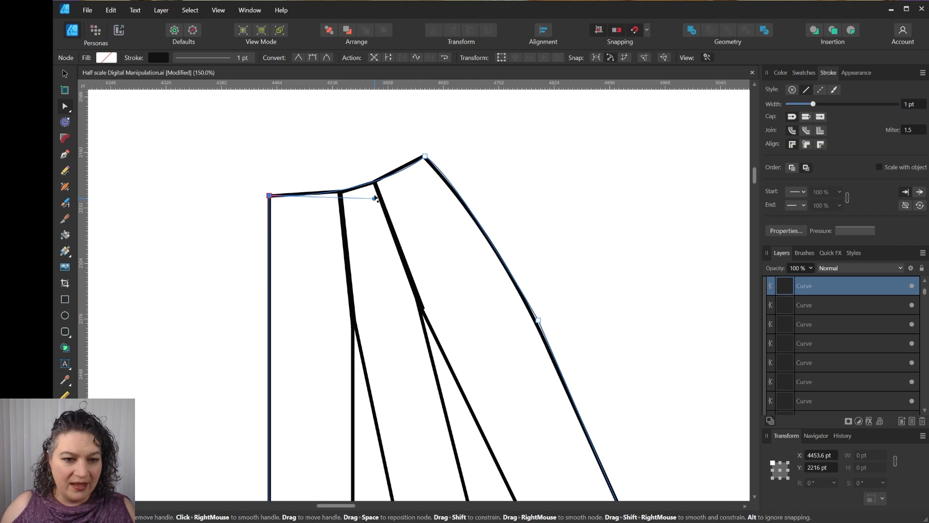
drag(375, 198, 375, 195)
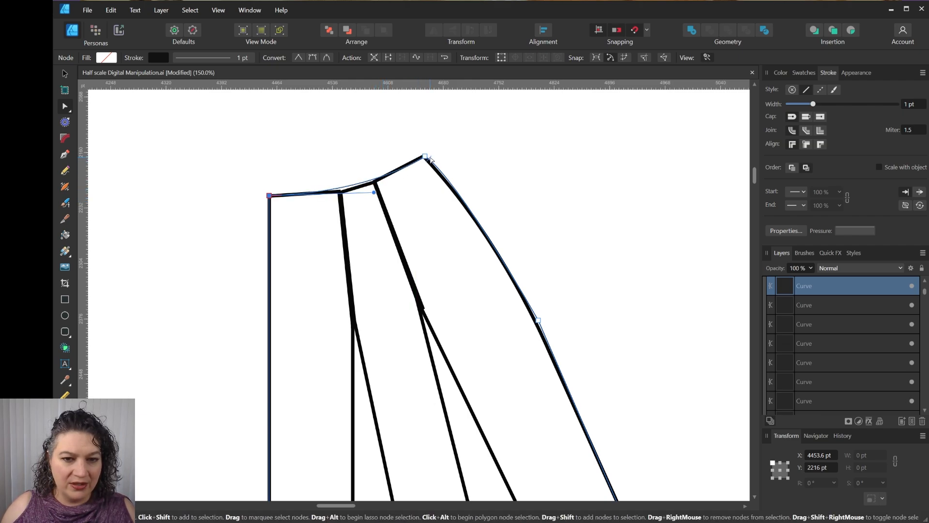
click(425, 157)
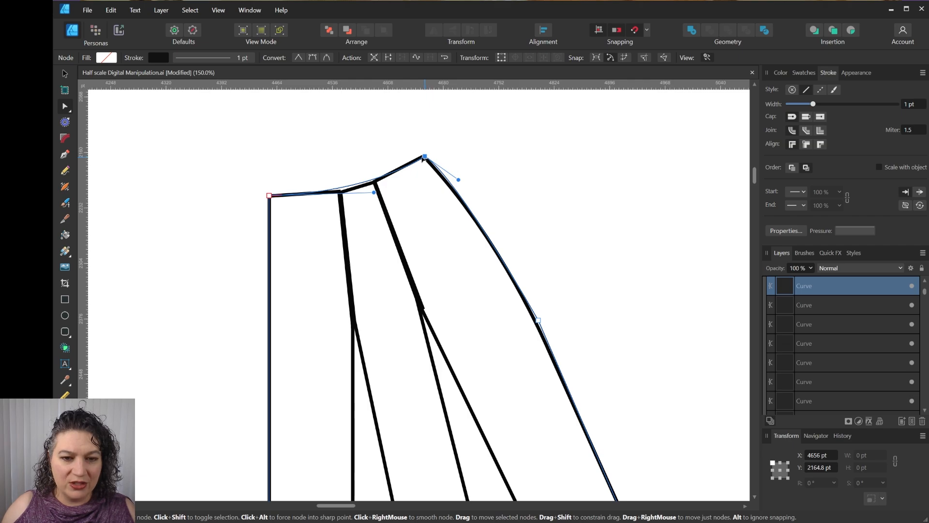
click(534, 168)
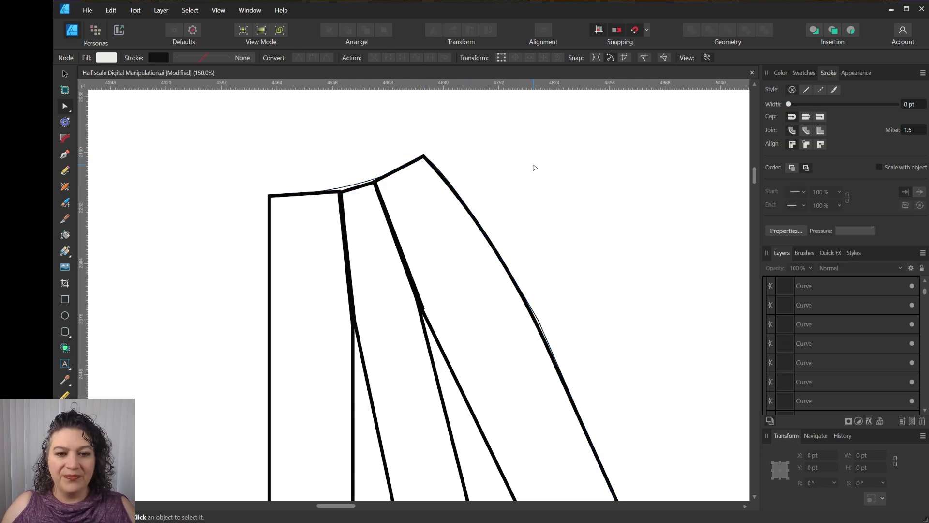
- Move the traced outline clear above the spread panels and set its stroke width to 3 pt
click(343, 189)
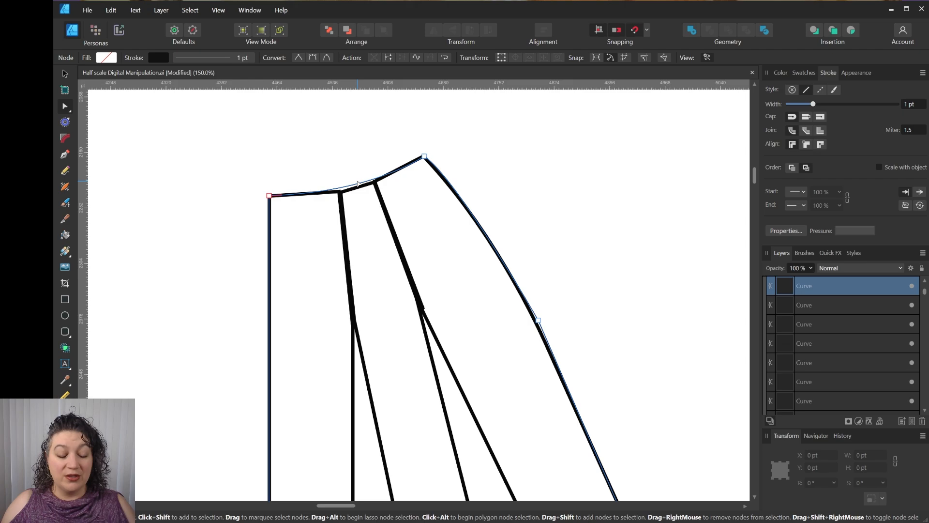
key(ctrl+minus)
click(428, 227)
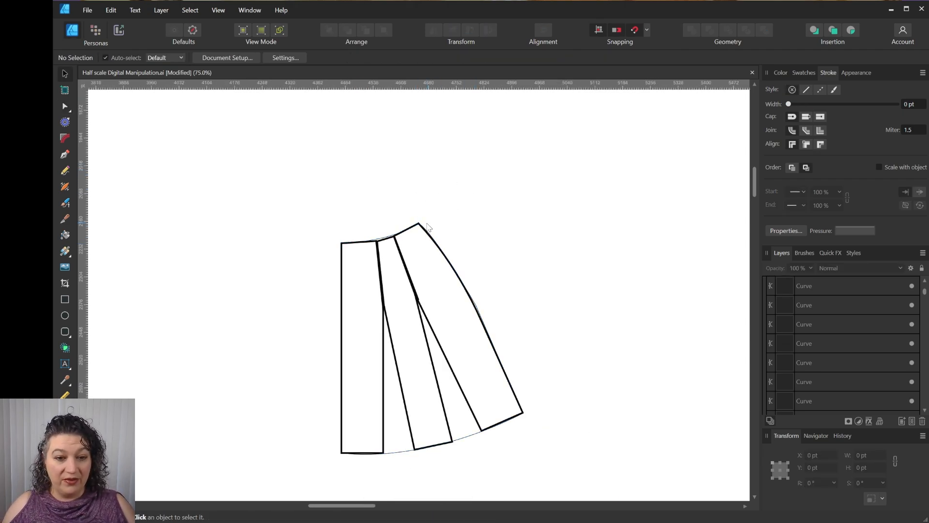
drag(391, 240, 385, 22)
drag(343, 177, 332, 157)
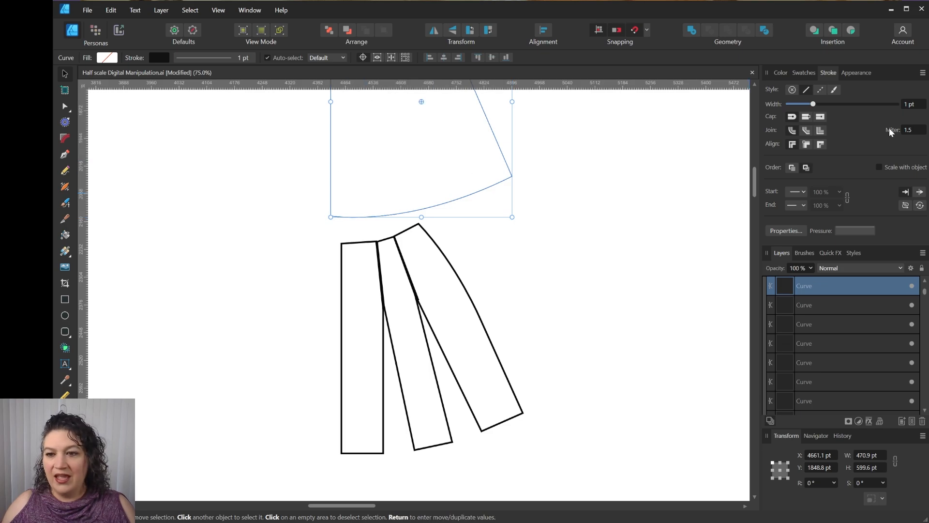
click(916, 104)
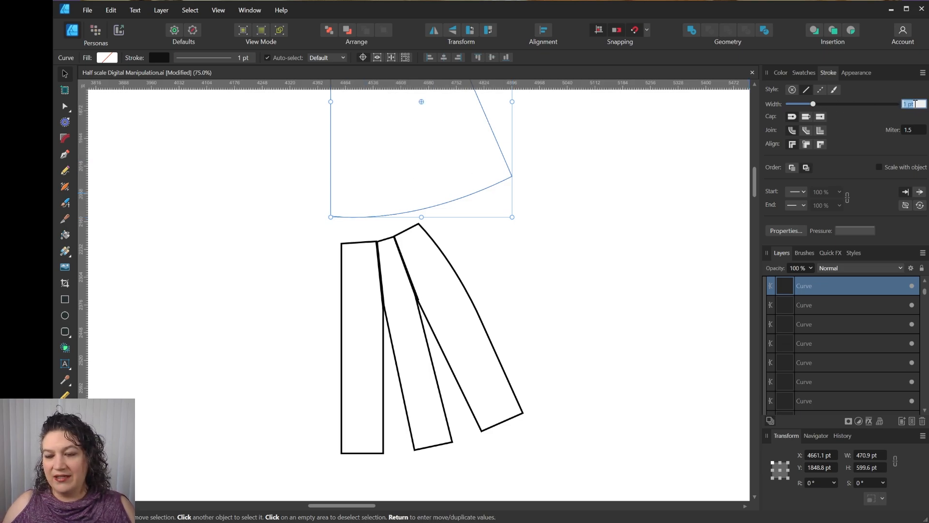
key(Return)
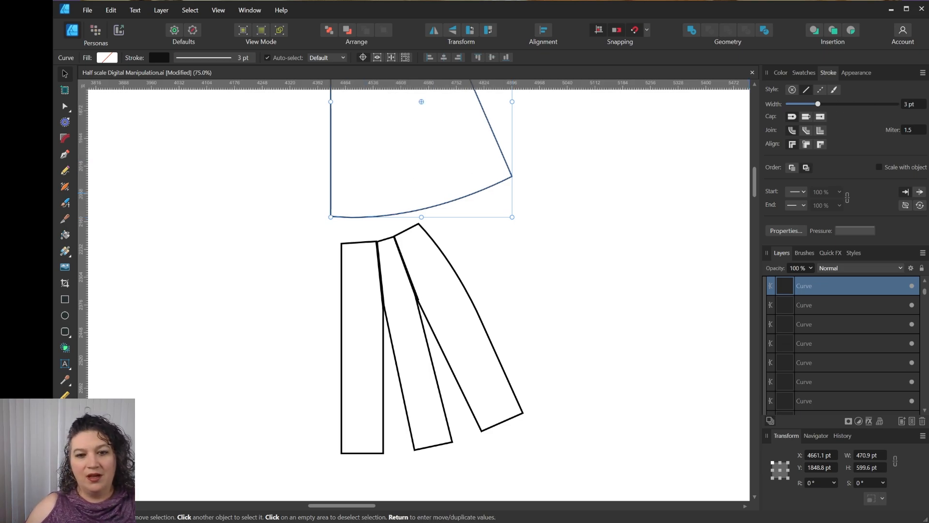
click(577, 241)
drag(552, 224, 446, 352)
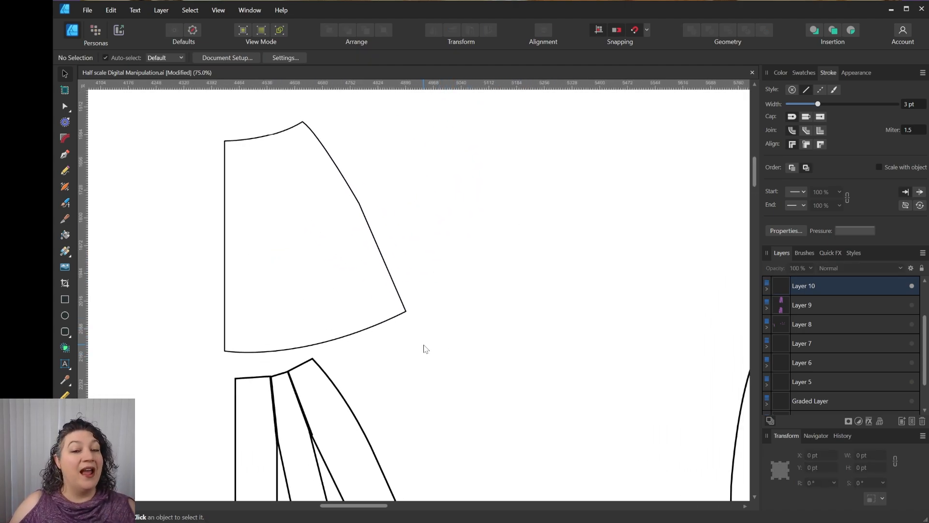
scroll(564, 373, up, 2)
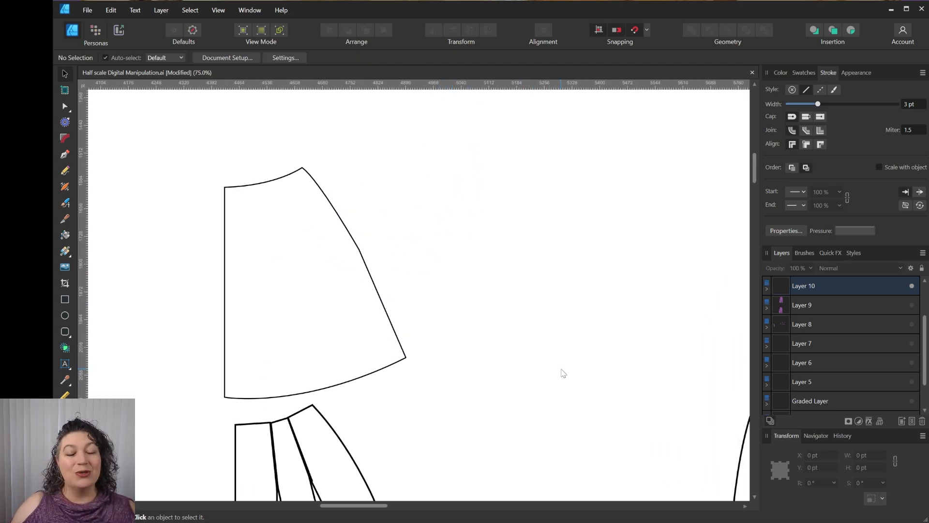
scroll(529, 358, down, 2)
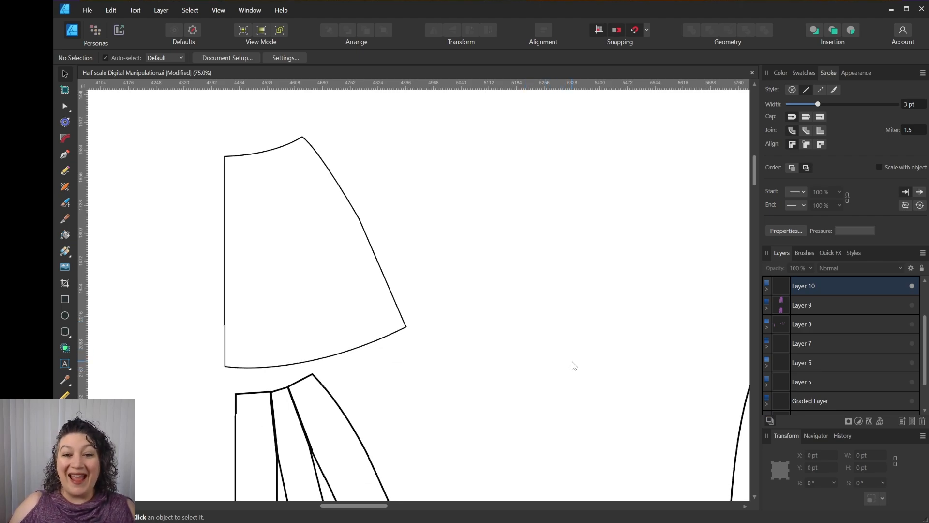
scroll(605, 363, up, 3)
scroll(539, 391, down, 3)
- Cut the other darted skirt block into three panels with the Knife Tool, slashing from each dart down to the hem
drag(642, 379, 342, 231)
drag(479, 286, 403, 215)
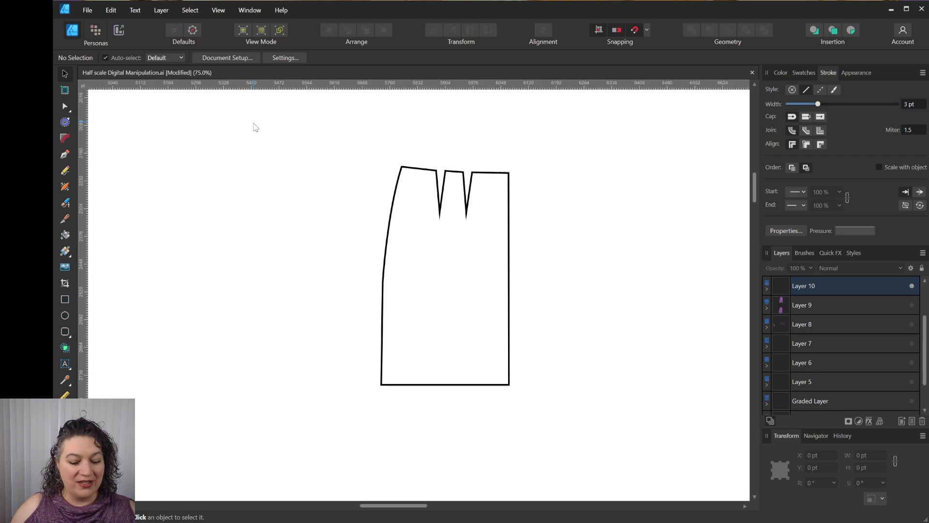
key(y)
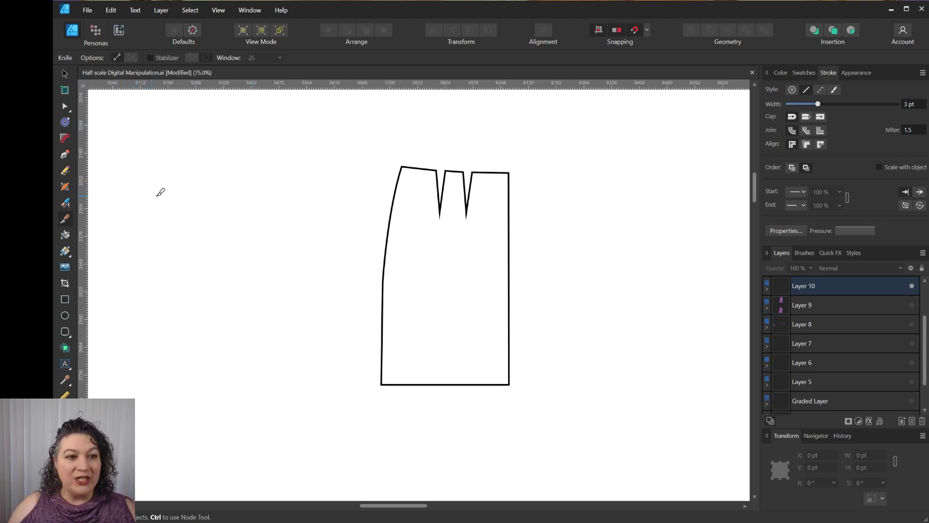
mouse_move(345, 139)
mouse_down()
mouse_move(419, 353)
mouse_move(539, 407)
mouse_up()
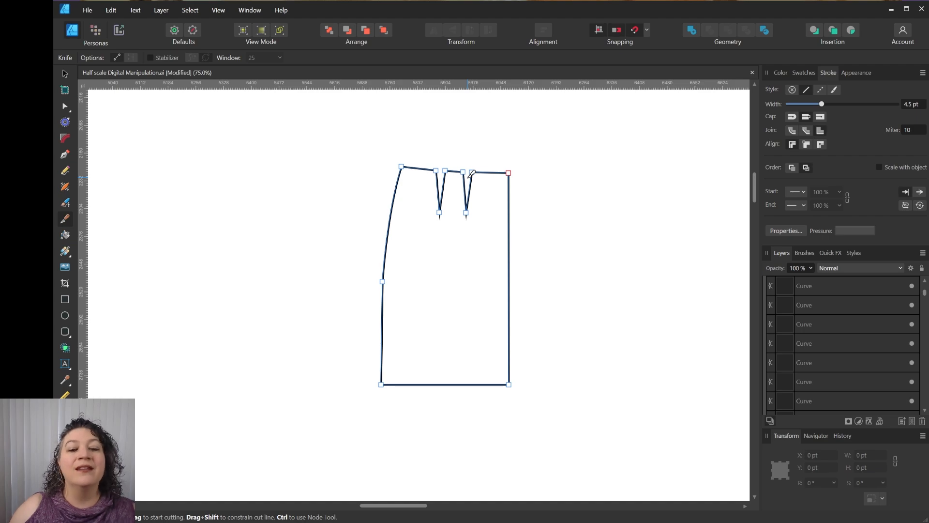
drag(471, 173, 472, 414)
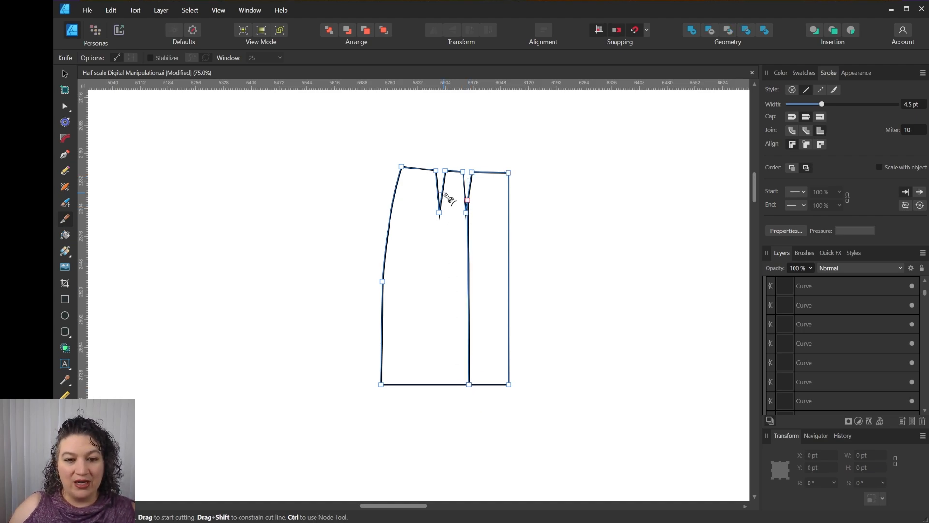
drag(442, 188, 438, 426)
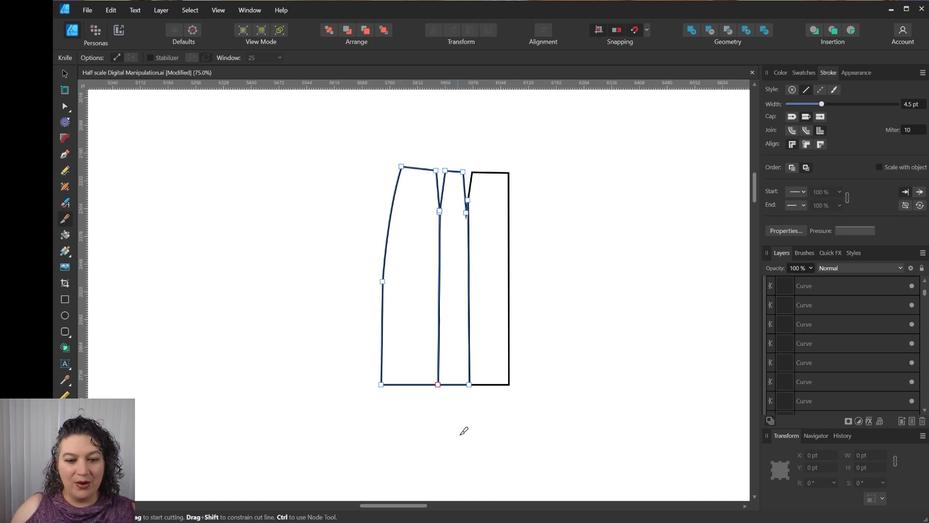
- Place the side and middle panels' transform origin at the dart point beside the straight-edged panel and rotate them to -12.2° to close it
key(v)
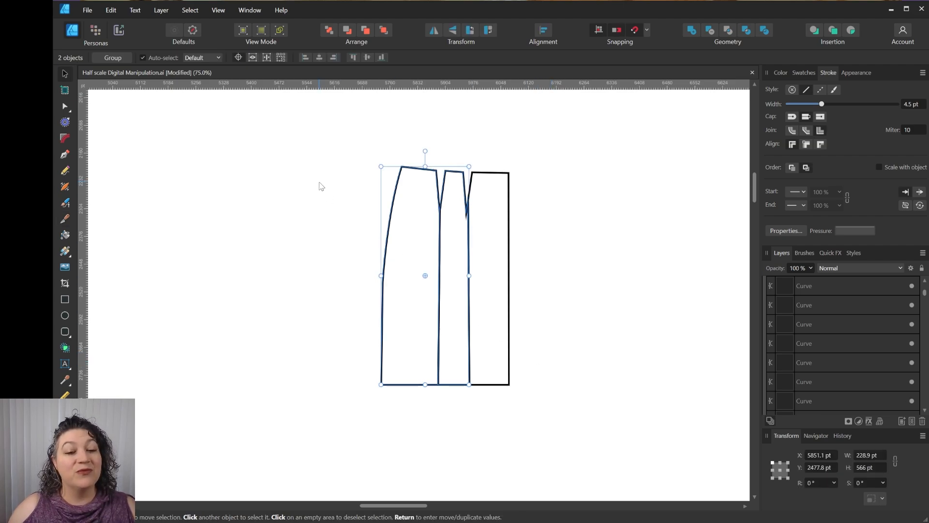
click(322, 186)
drag(375, 155, 494, 415)
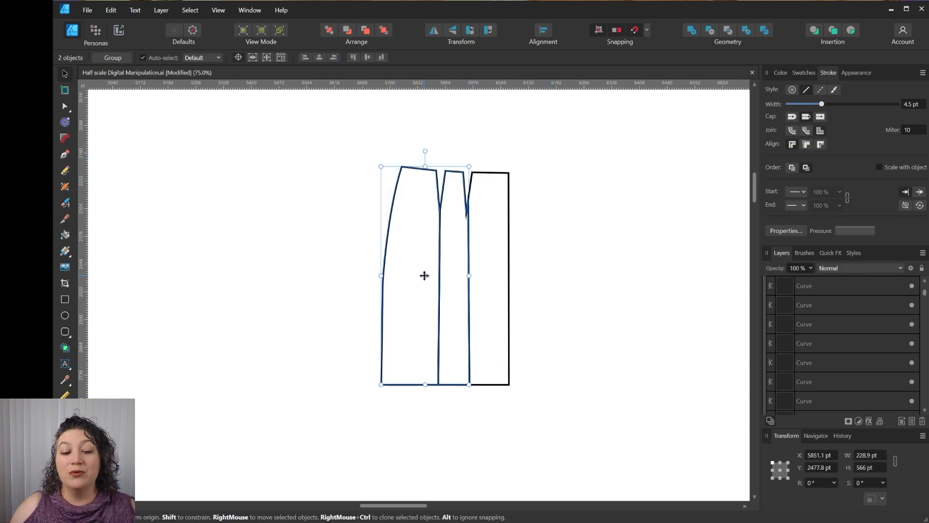
drag(425, 275, 467, 208)
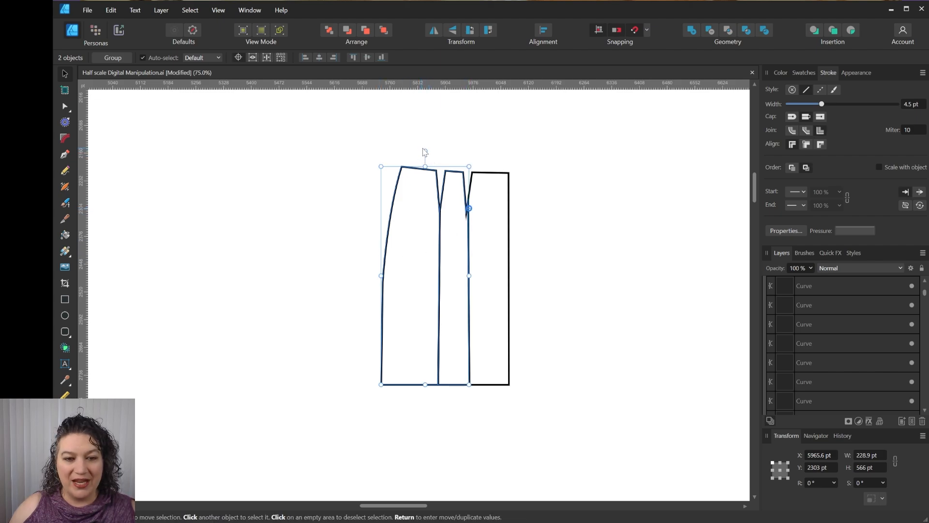
drag(425, 152, 438, 144)
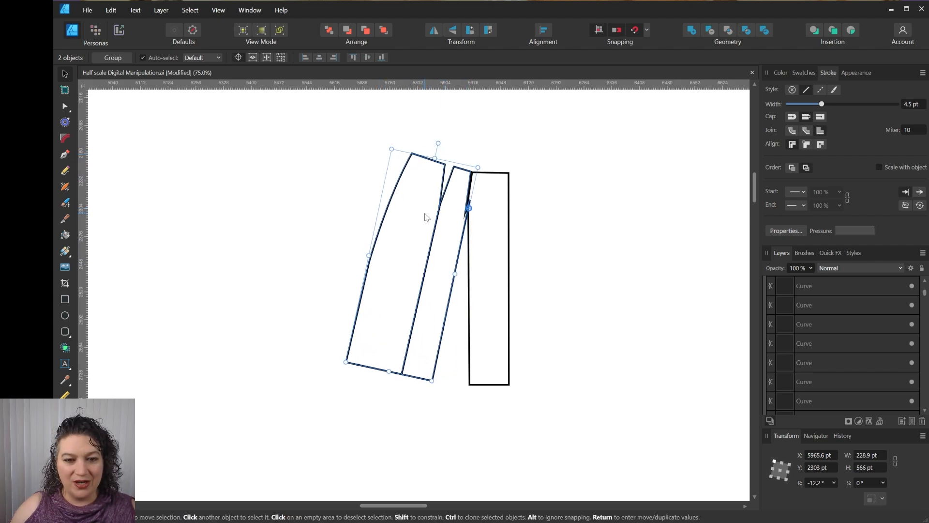
- Place the side panel's transform origin at the remaining dart's point and rotate the panel clockwise to close that dart
click(426, 217)
drag(397, 261, 440, 198)
scroll(444, 205, down, 1)
scroll(446, 162, up, 1)
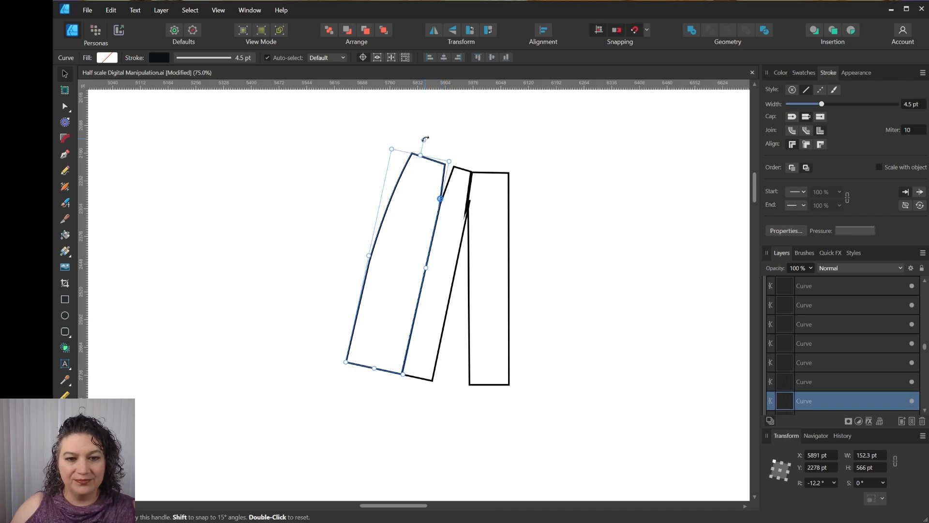
drag(425, 139, 444, 145)
click(527, 180)
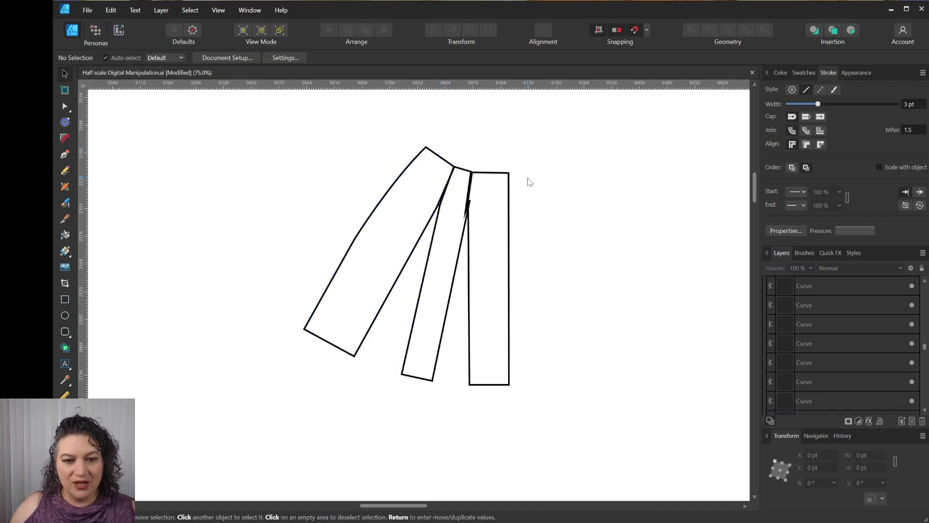
- Trace a closed Pen outline around the second set of spread panels, curving the hem and waist and following the hip seam
key(p)
click(509, 173)
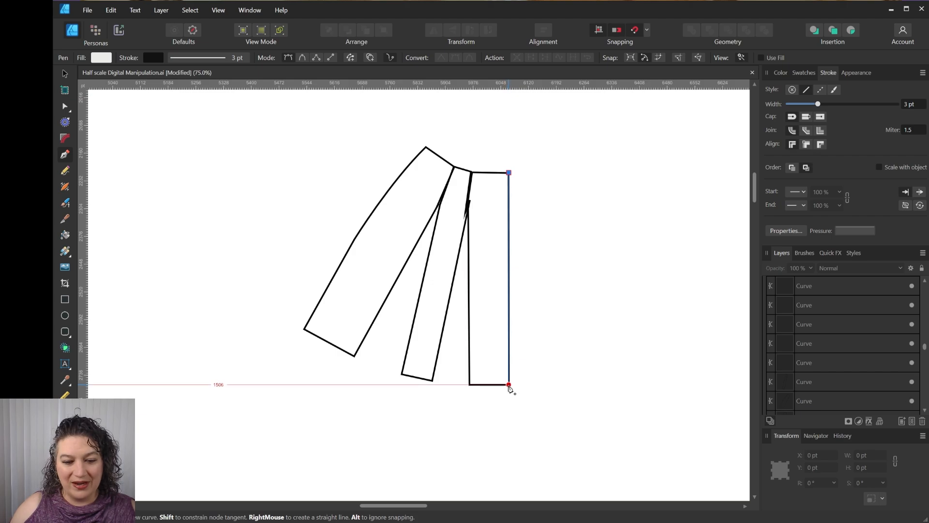
click(509, 385)
drag(304, 330, 202, 266)
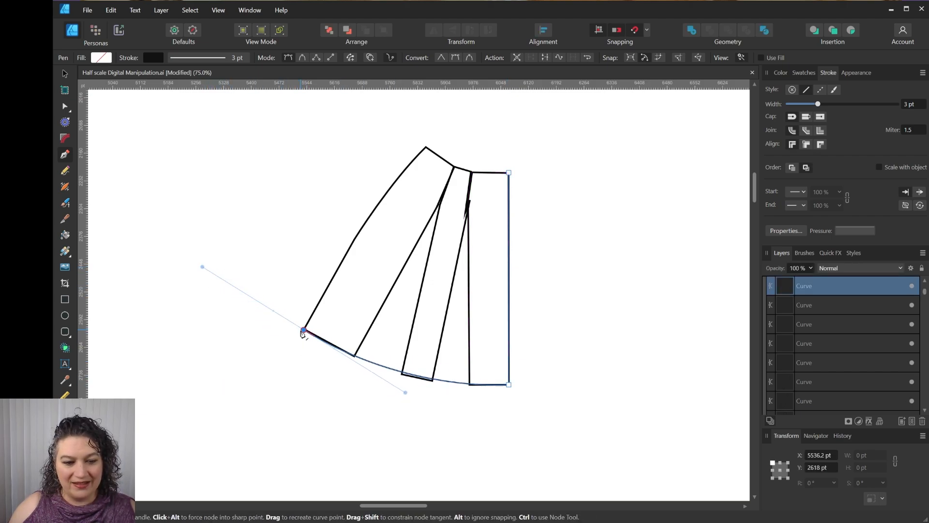
click(303, 329)
click(363, 226)
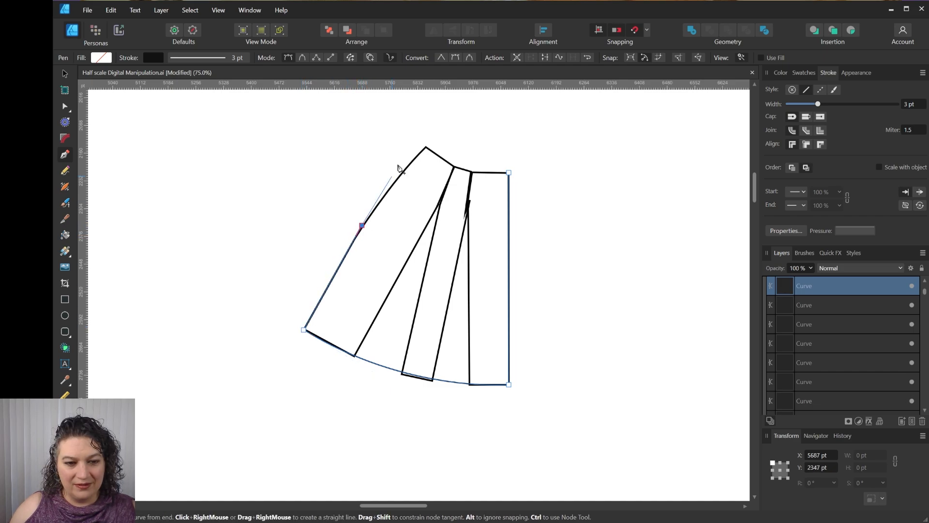
drag(426, 146, 442, 138)
click(427, 147)
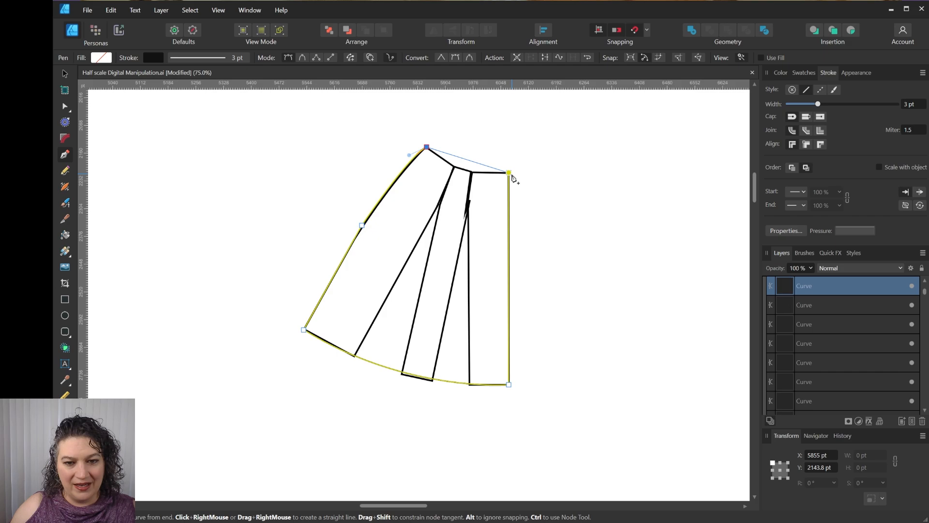
drag(509, 172, 565, 172)
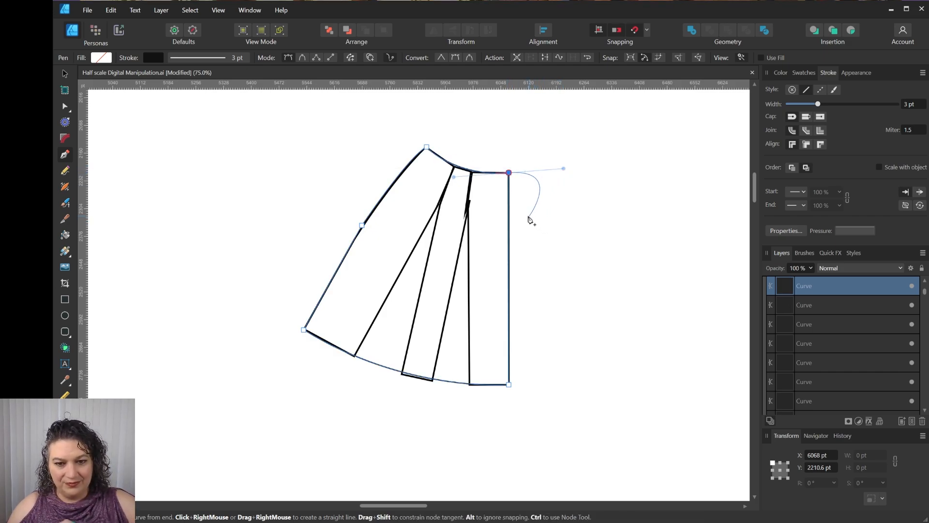
scroll(530, 221, up, 2)
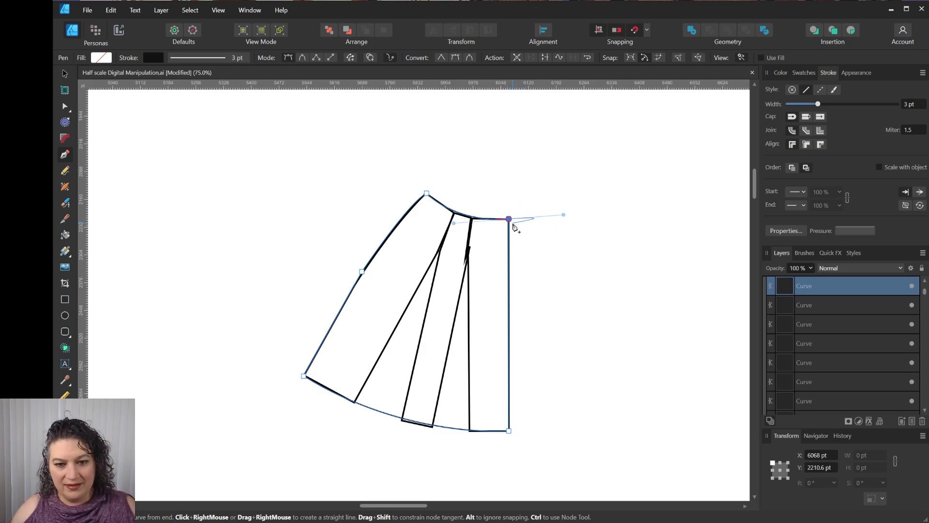
click(510, 219)
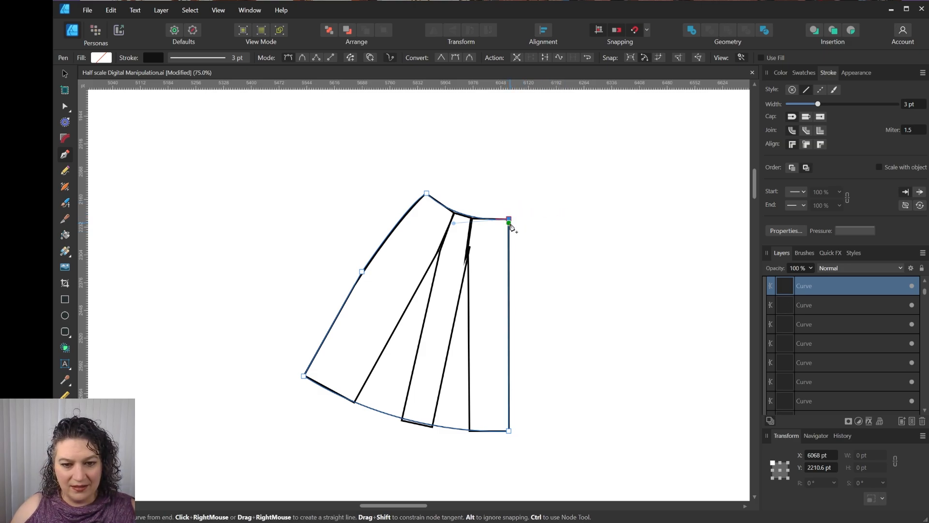
key(Escape)
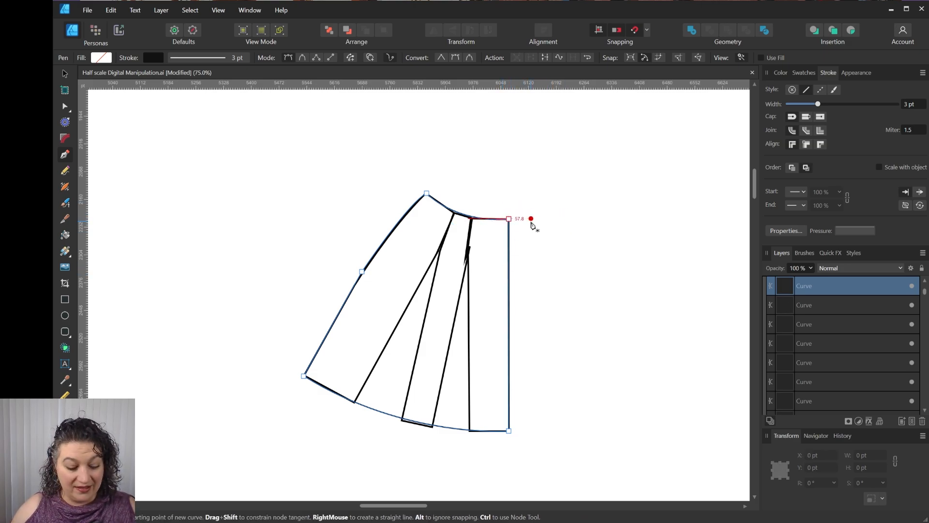
- Move the second traced outline clear above its spread panels and deselect it
key(v)
click(529, 218)
mouse_move(486, 231)
mouse_down()
mouse_move(441, 377)
mouse_move(425, 217)
mouse_move(428, 111)
mouse_up()
click(488, 139)
scroll(482, 207, up, 3)
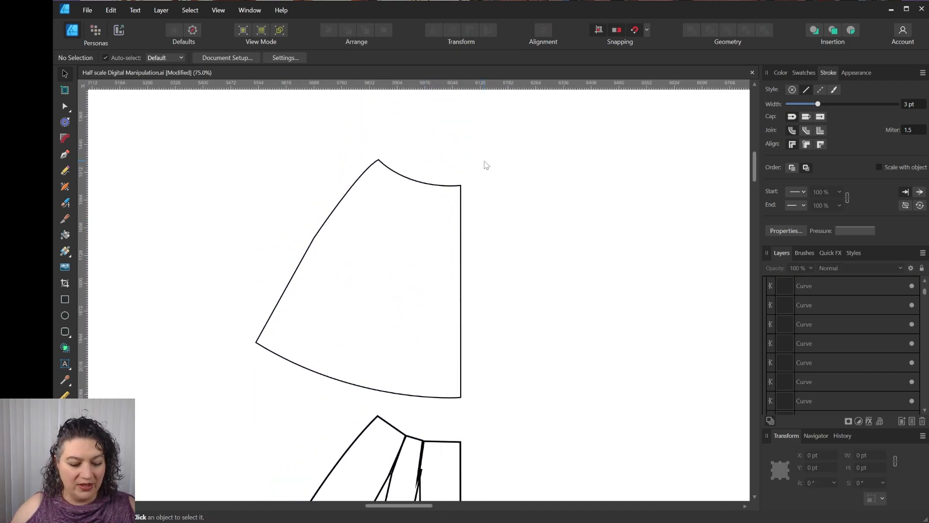
- Break the second traced outline's curve at the corner node where the waist meets the straight vertical edge
key(a)
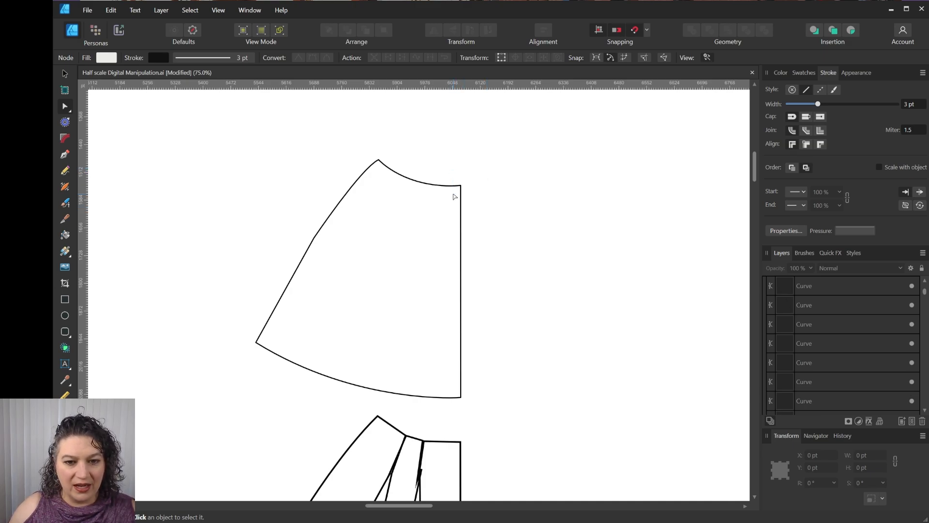
drag(496, 133, 233, 417)
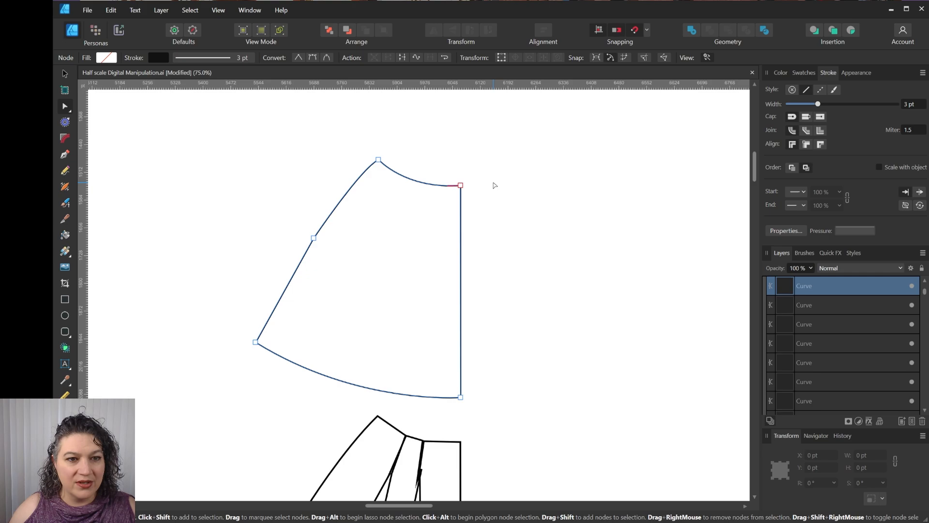
key(v)
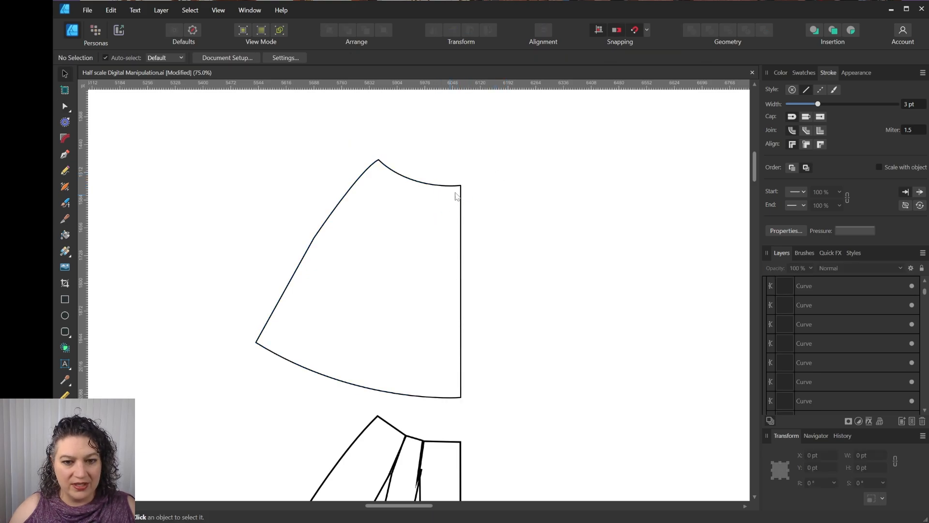
key(a)
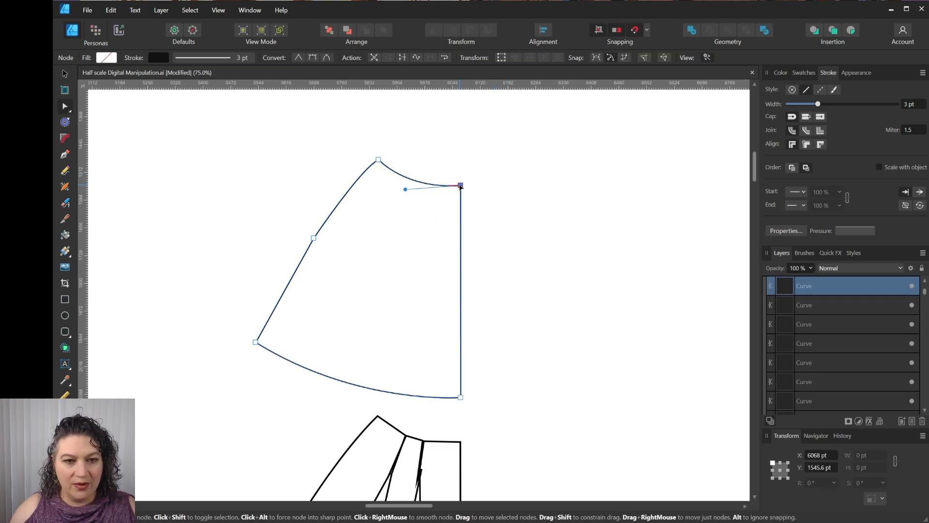
drag(472, 174, 450, 197)
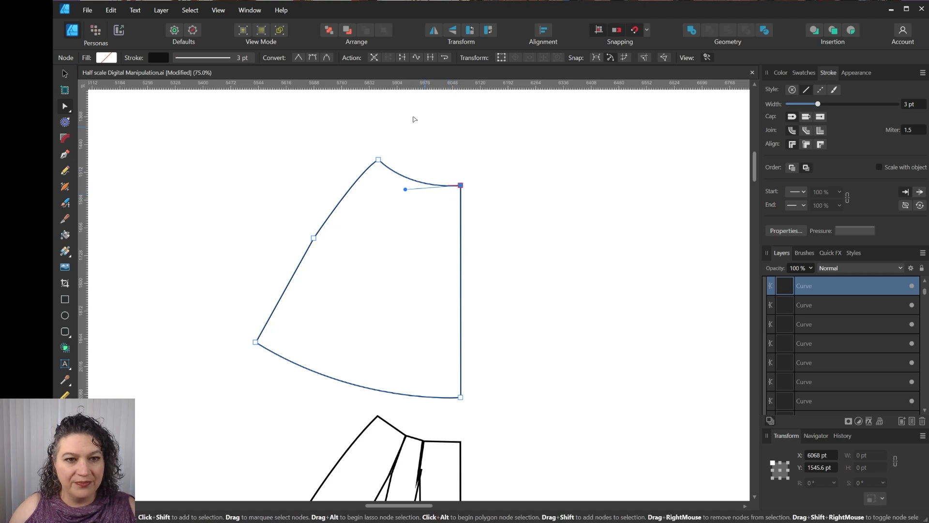
click(402, 58)
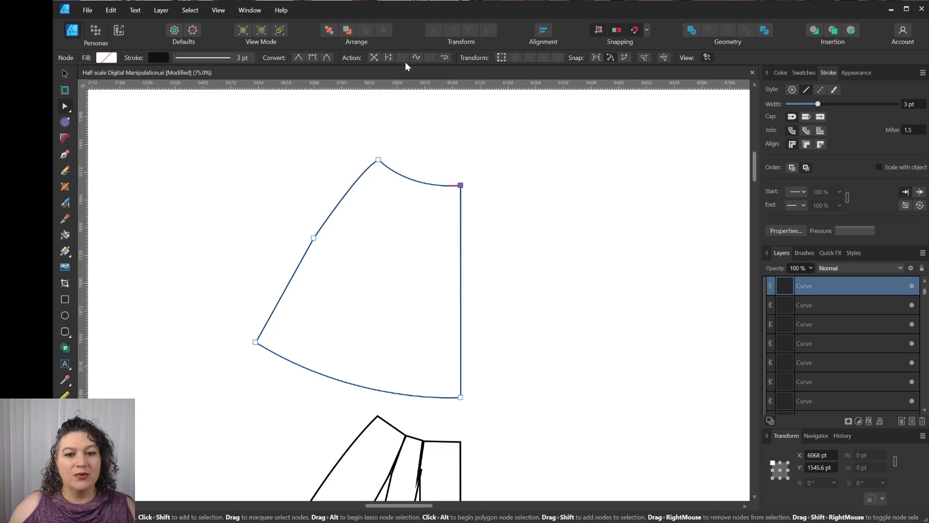
click(502, 216)
drag(501, 159, 251, 409)
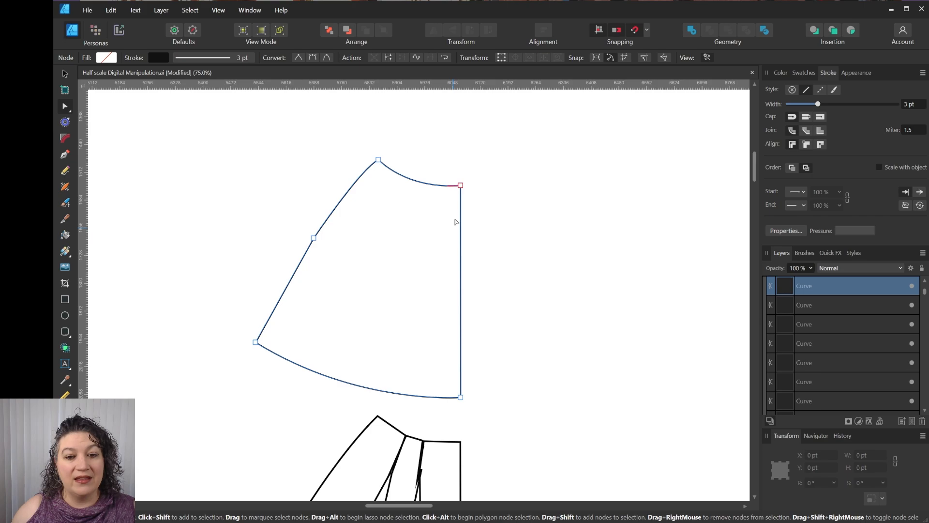
- Try deleting the corner node between the waist curve and the straight edge, and undo the deletion
click(460, 186)
key(ctrl+plus)
key(ctrl+plus)
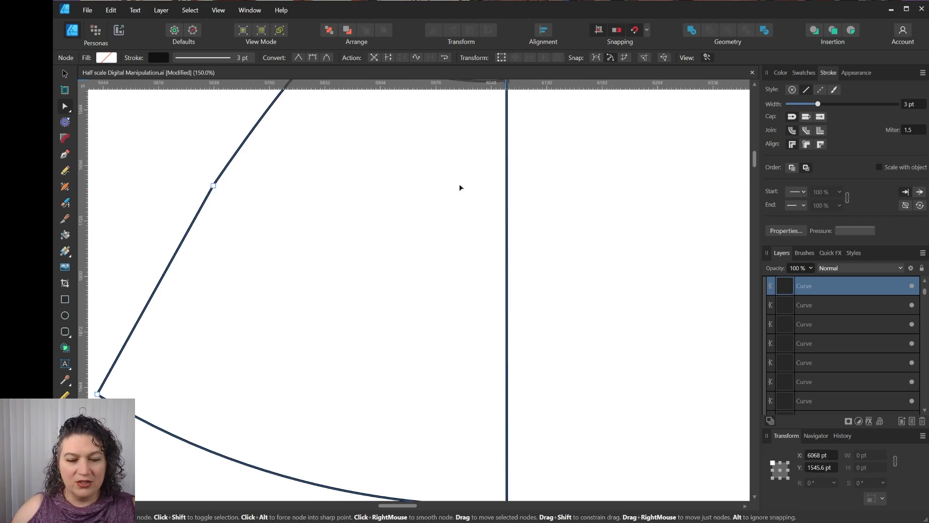
drag(461, 187, 374, 430)
click(512, 282)
click(420, 305)
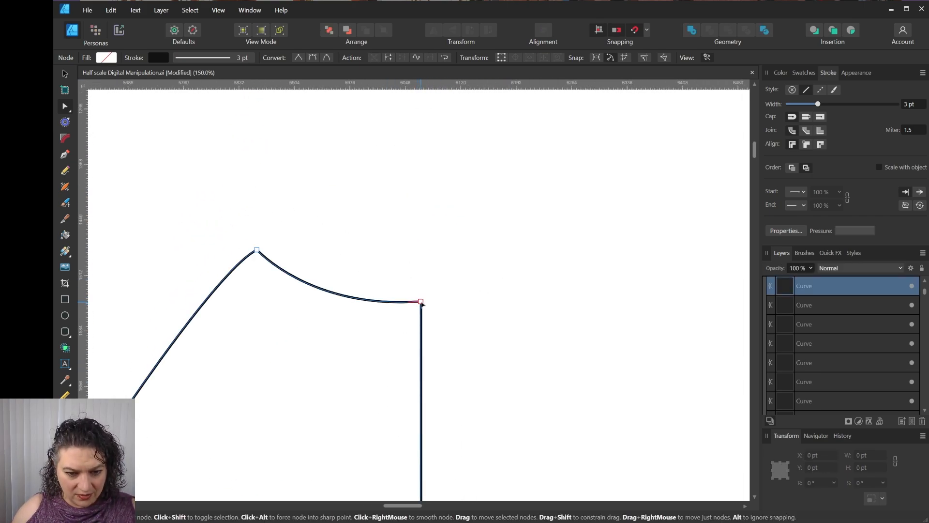
click(421, 302)
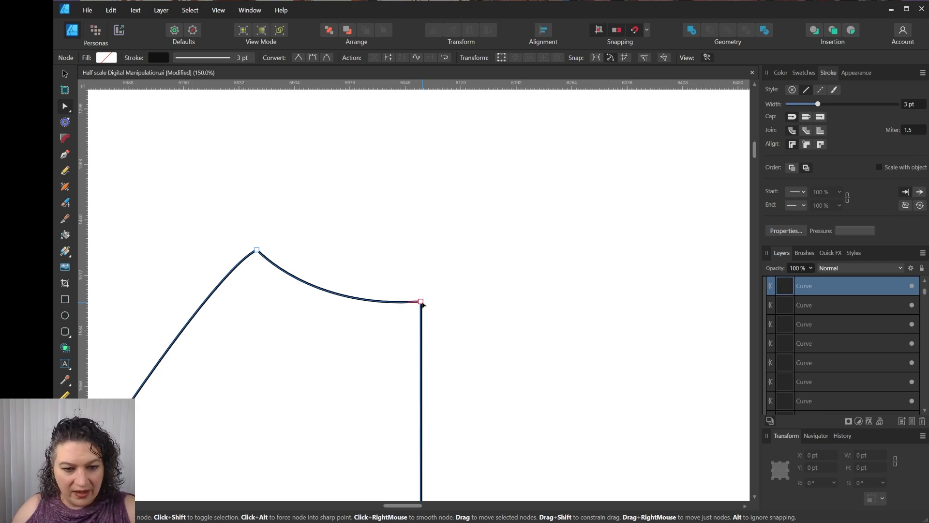
key(Delete)
key(ctrl+z)
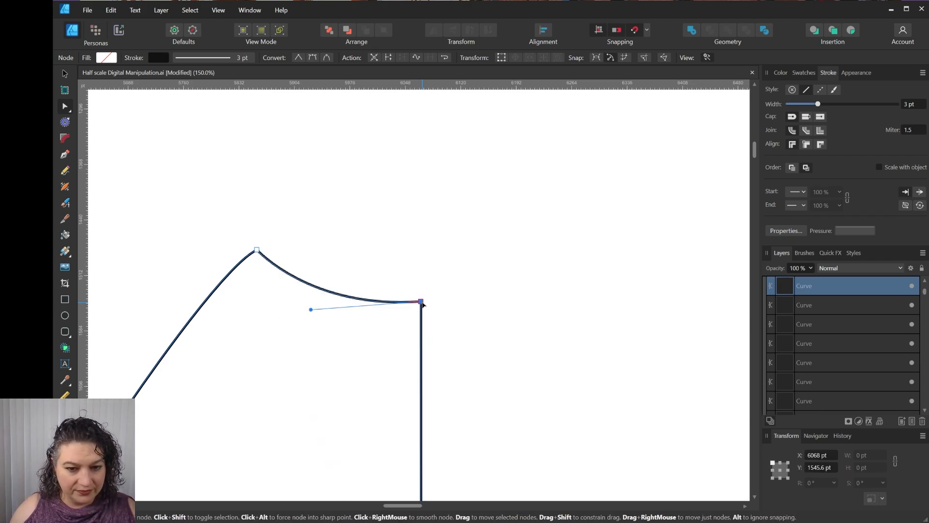
click(450, 297)
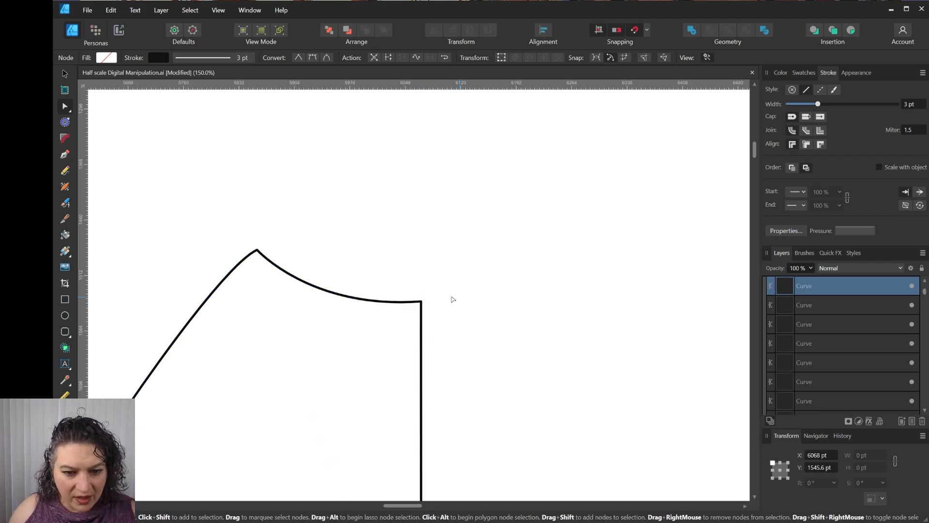
- Flatten the second outline's waist curve by raising the corner node's handle slightly above the node, and deselect the outline
click(422, 303)
click(421, 302)
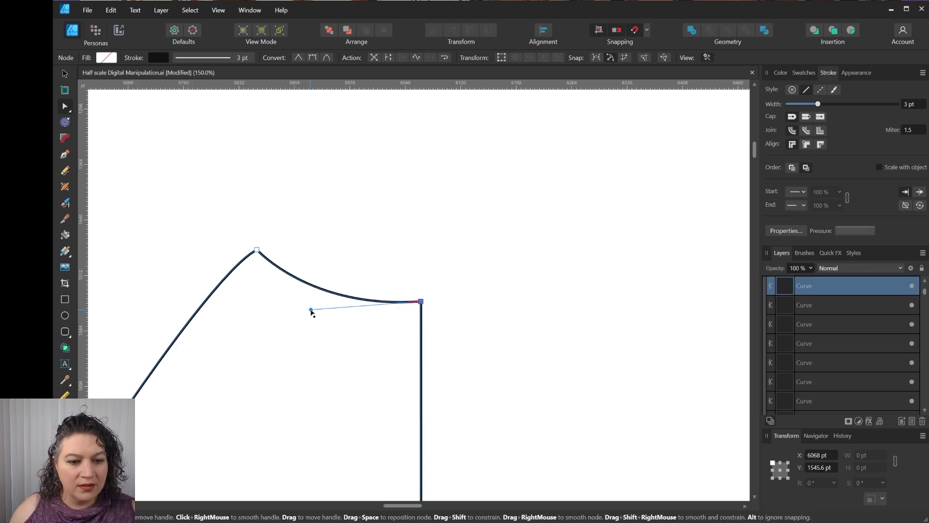
drag(311, 313, 310, 297)
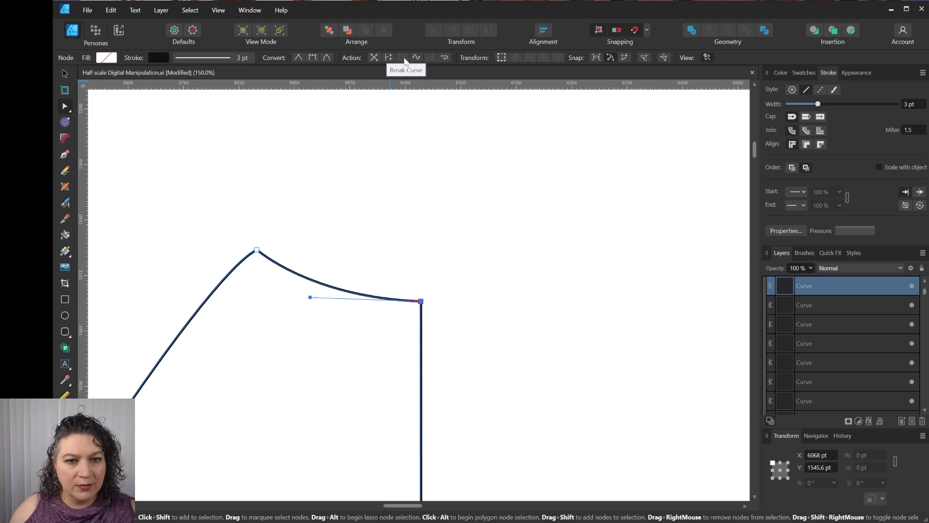
scroll(541, 203, down, 4)
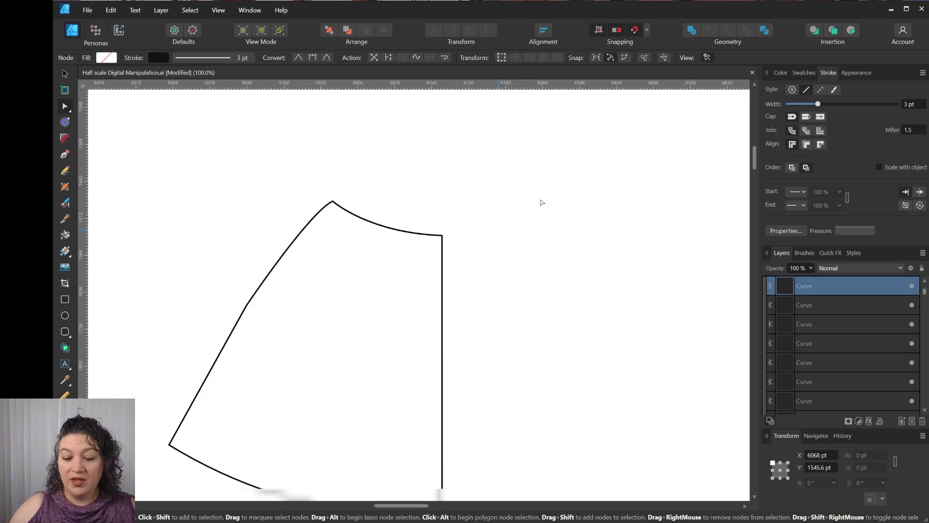
click(551, 218)
drag(503, 337, 549, 287)
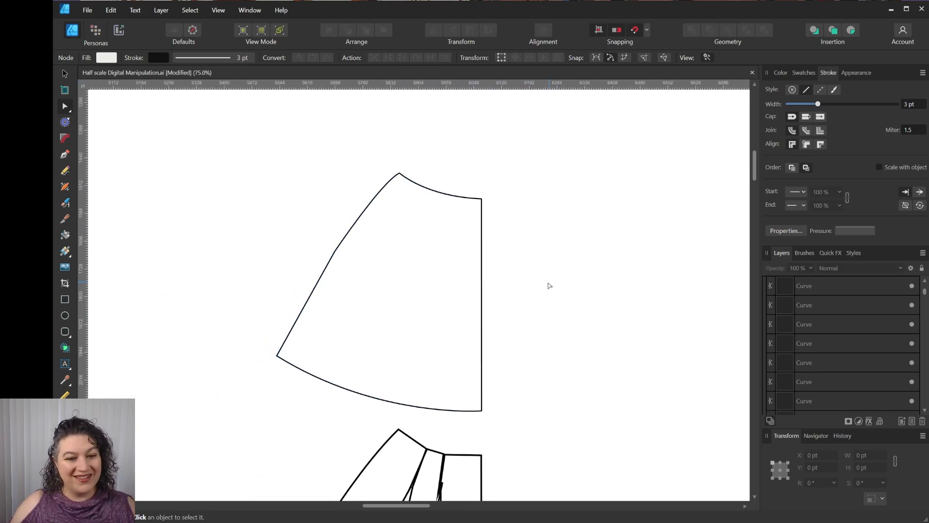
scroll(552, 328, down, 5)
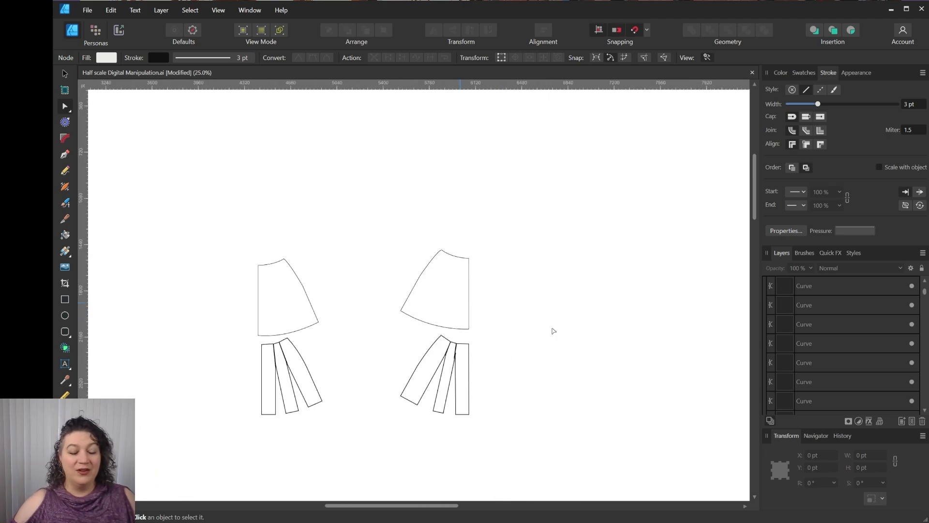
drag(463, 288, 471, 272)
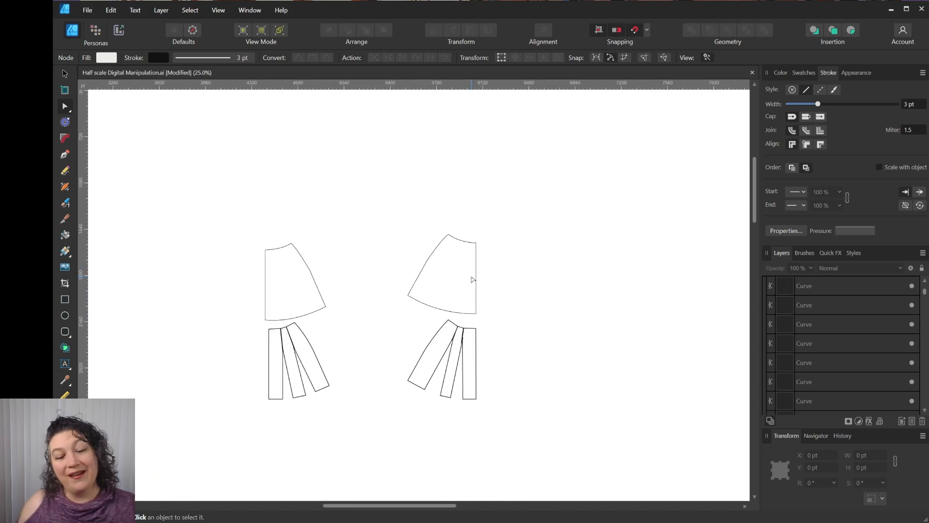